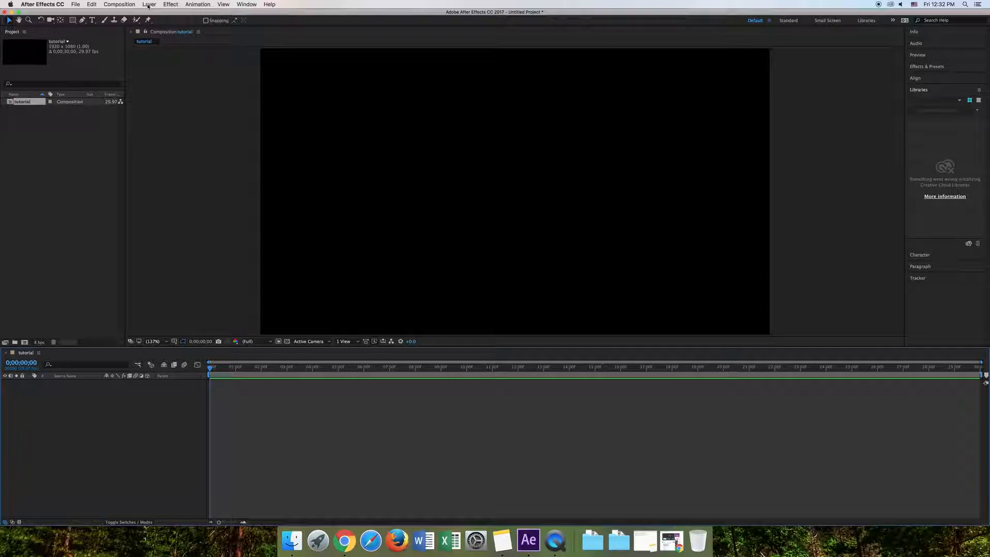
- Add a null object and draw a straight horizontal mask path on it with the Pen tool, extending past both sides of the frame
{"action": "left_click", "coordinate": [149, 4]}
{"action": "mouse_move", "coordinate": [160, 15]}
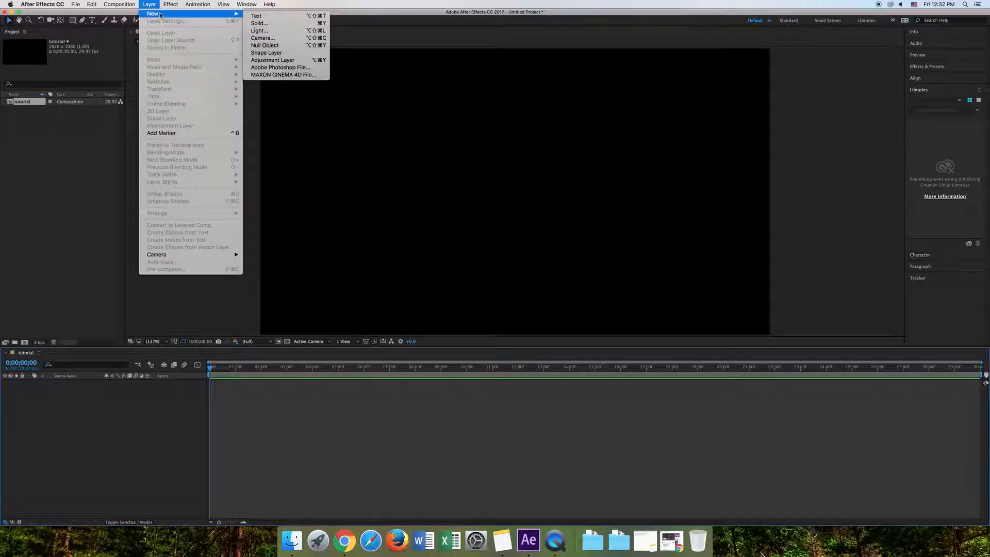
{"action": "left_click", "coordinate": [273, 46]}
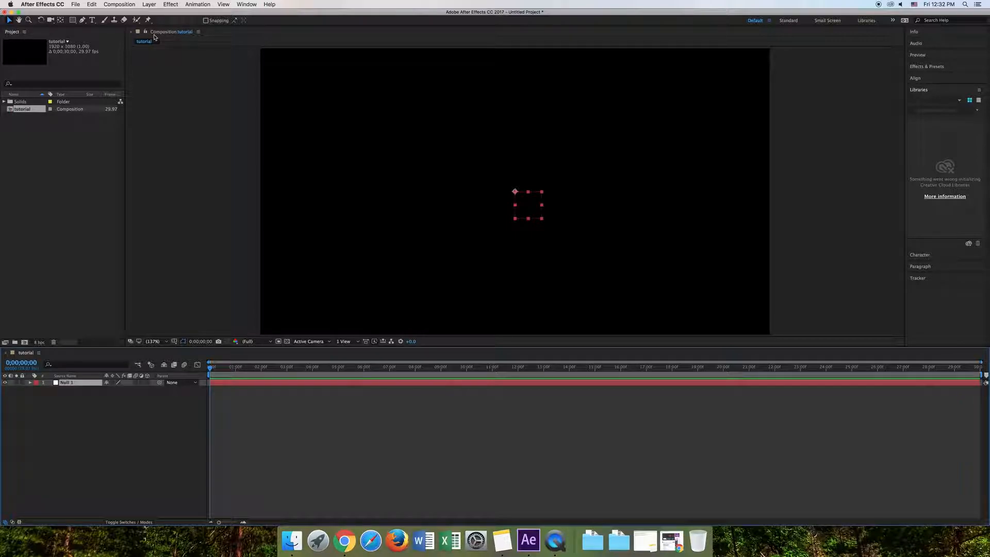
{"action": "left_click", "coordinate": [84, 21]}
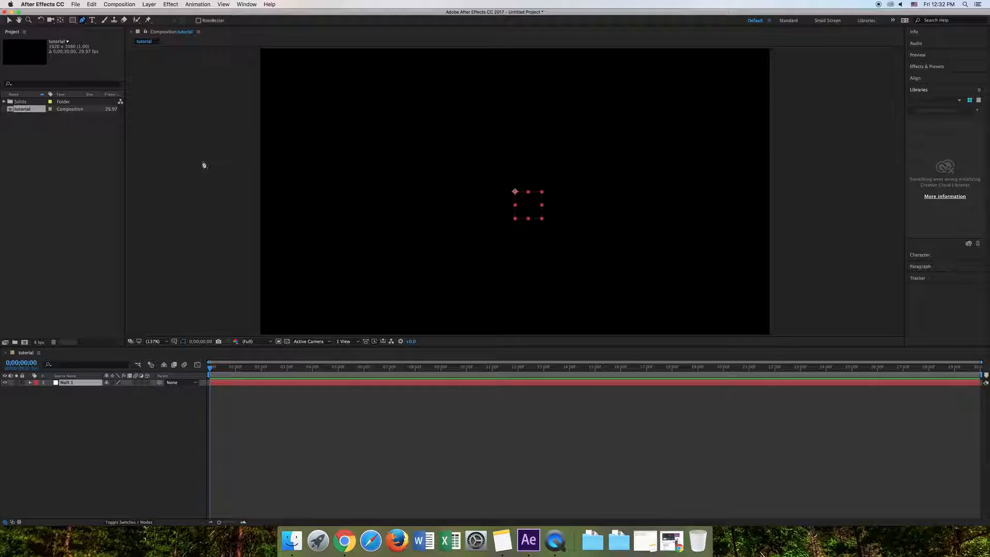
{"action": "left_click", "coordinate": [230, 197]}
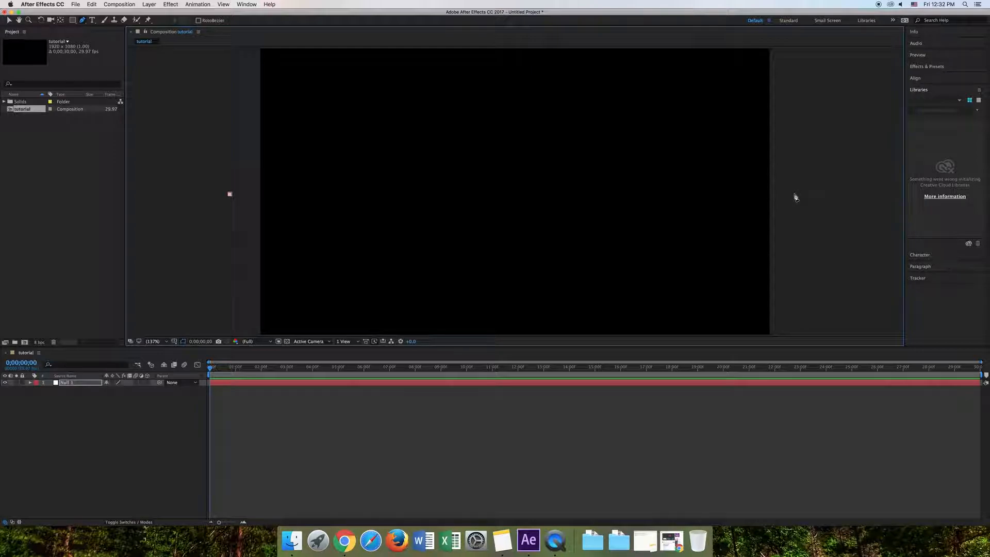
{"action": "left_click", "coordinate": [794, 194]}
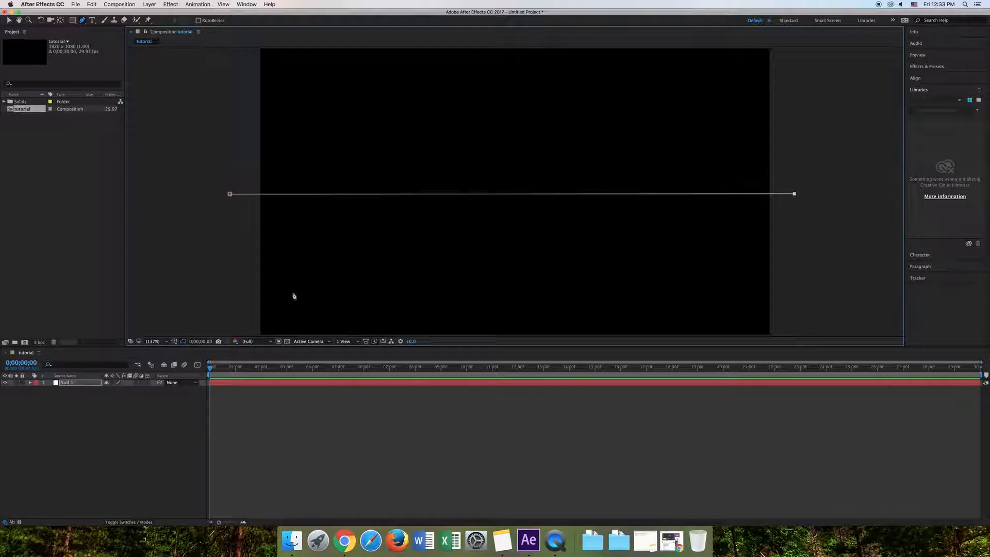
- Copy the null's mask path into its Position property to create motion keyframes along the line
{"action": "left_click", "coordinate": [31, 383]}
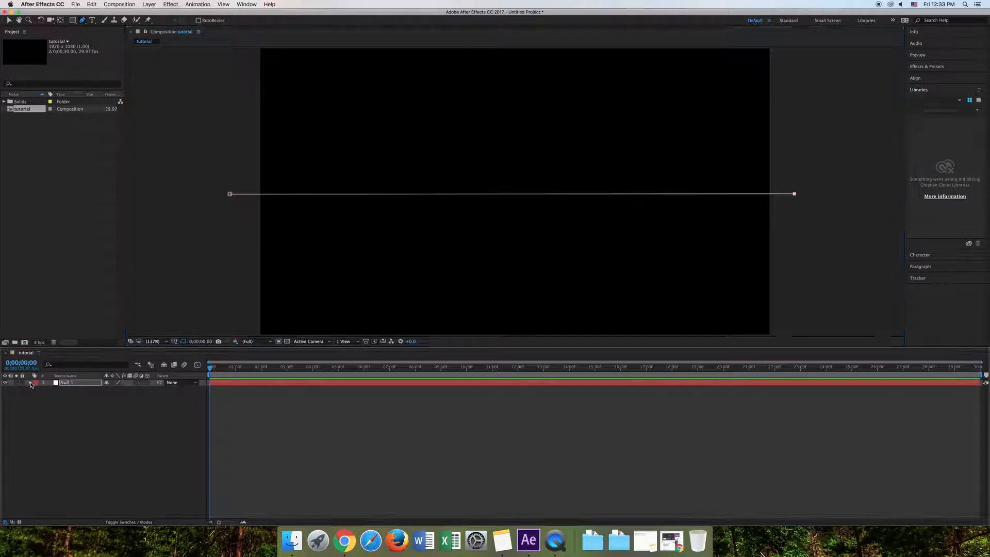
{"action": "left_click", "coordinate": [36, 390]}
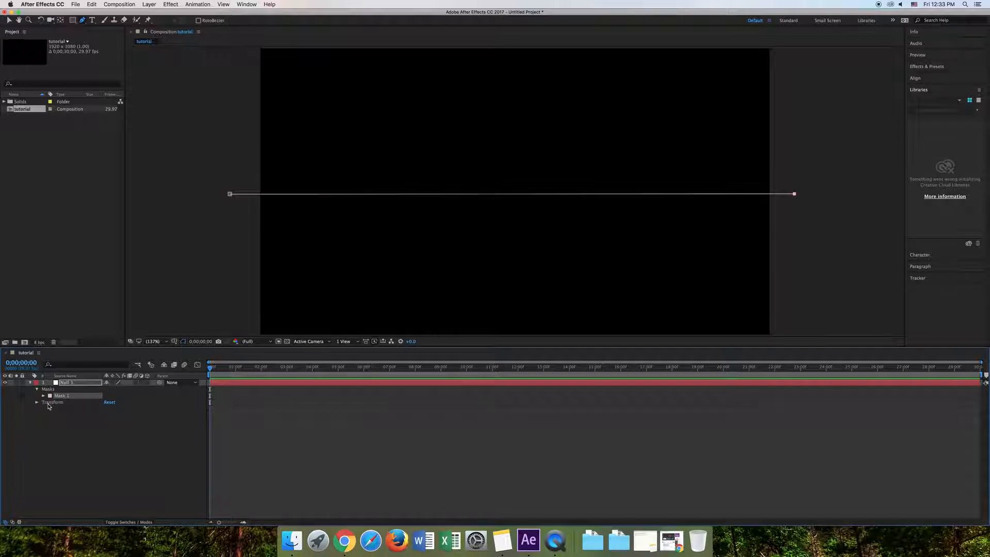
{"action": "left_click", "coordinate": [36, 402]}
{"action": "left_click", "coordinate": [65, 417]}
{"action": "key", "text": "cmd+v"}
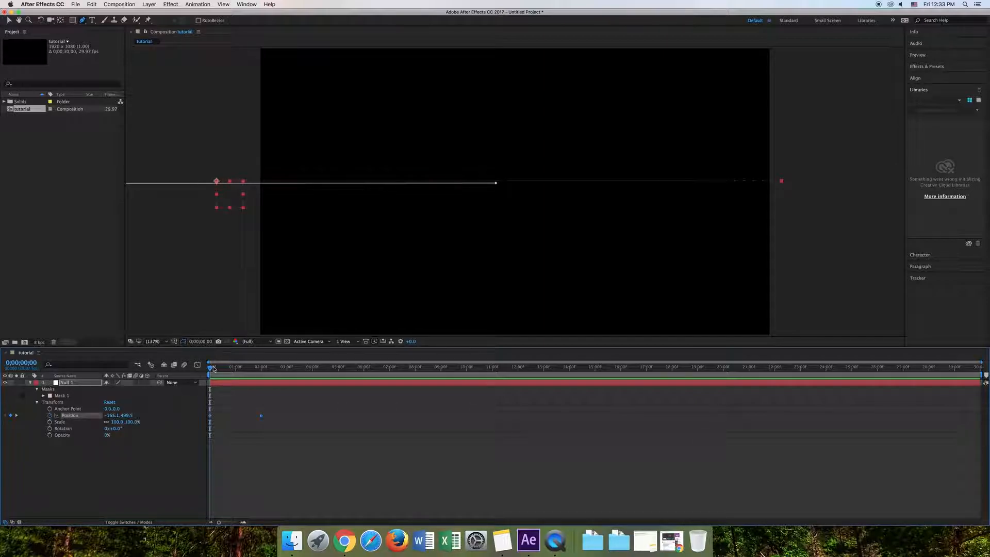
- Move the null's last Position keyframe to about 0;00;01;29
{"action": "mouse_move", "coordinate": [213, 370]}
{"action": "left_mouse_down"}
{"action": "mouse_move", "coordinate": [259, 372]}
{"action": "mouse_move", "coordinate": [210, 378]}
{"action": "left_mouse_up"}
{"action": "left_click", "coordinate": [268, 454]}
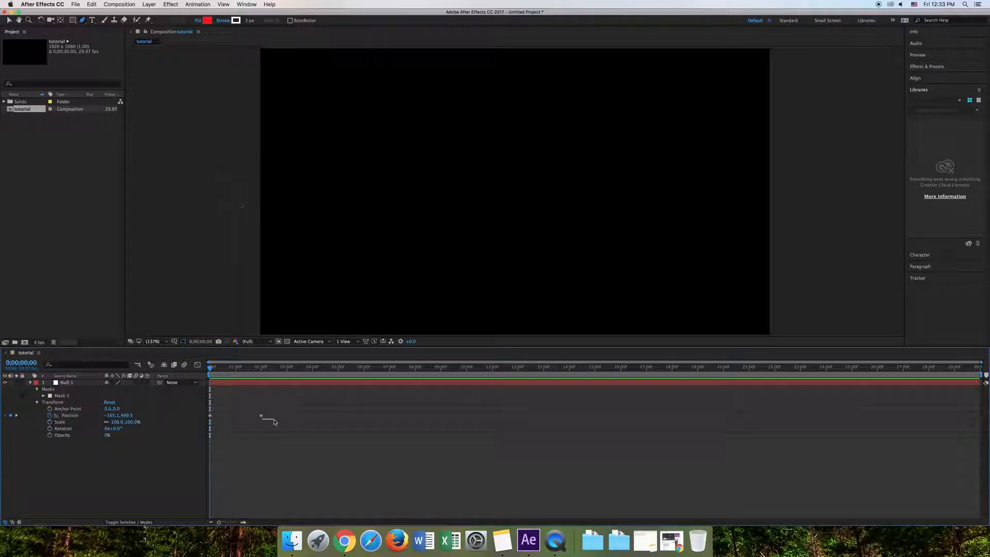
{"action": "left_click", "coordinate": [262, 416]}
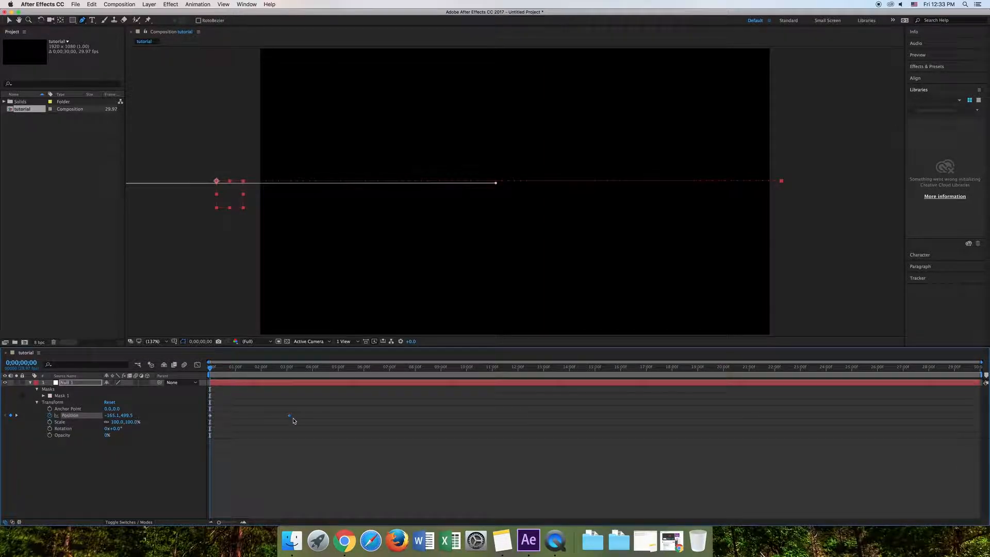
{"action": "left_click_drag", "start_coordinate": [256, 417], "coordinate": [259, 418]}
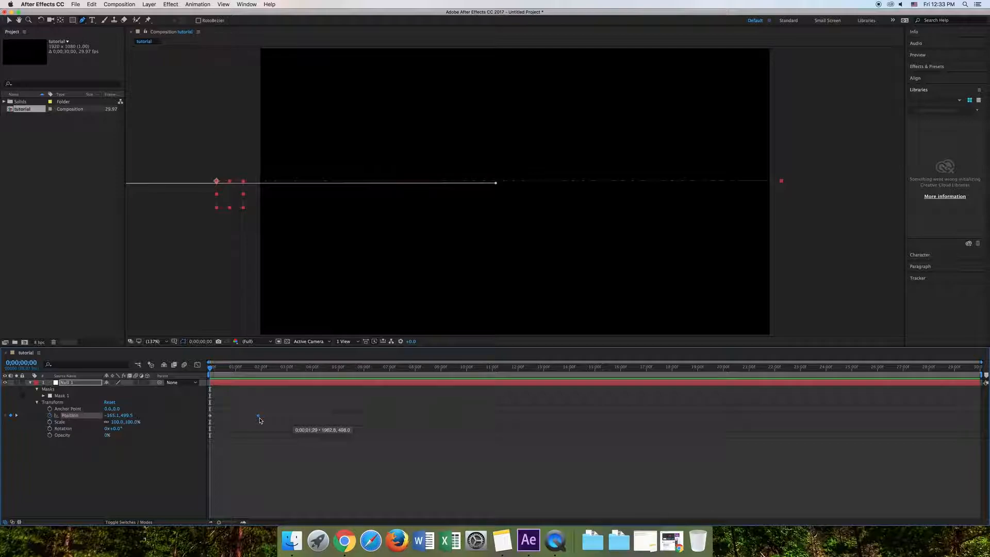
{"action": "left_click", "coordinate": [264, 460]}
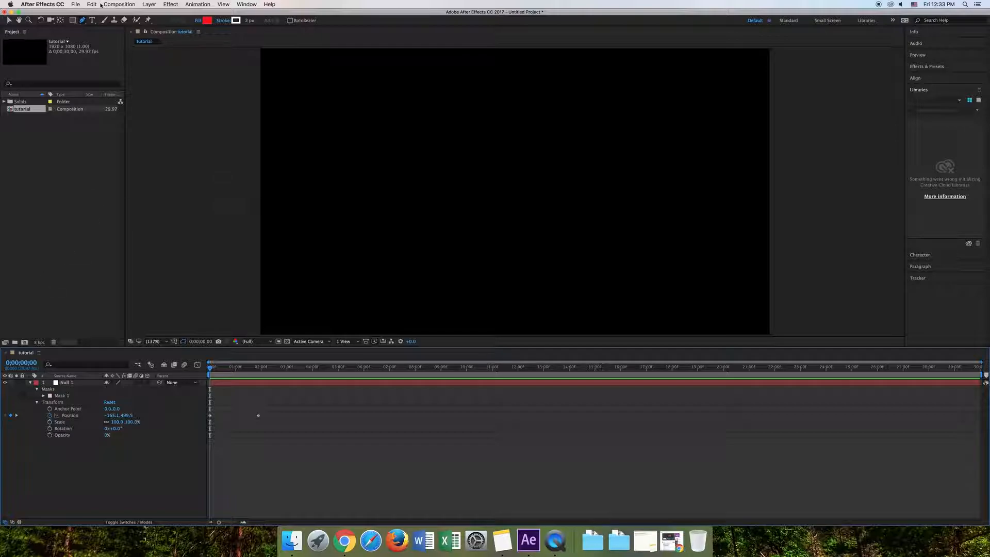
- Create a black 1920 x 1080 solid named "optical flare"
{"action": "left_click", "coordinate": [150, 5]}
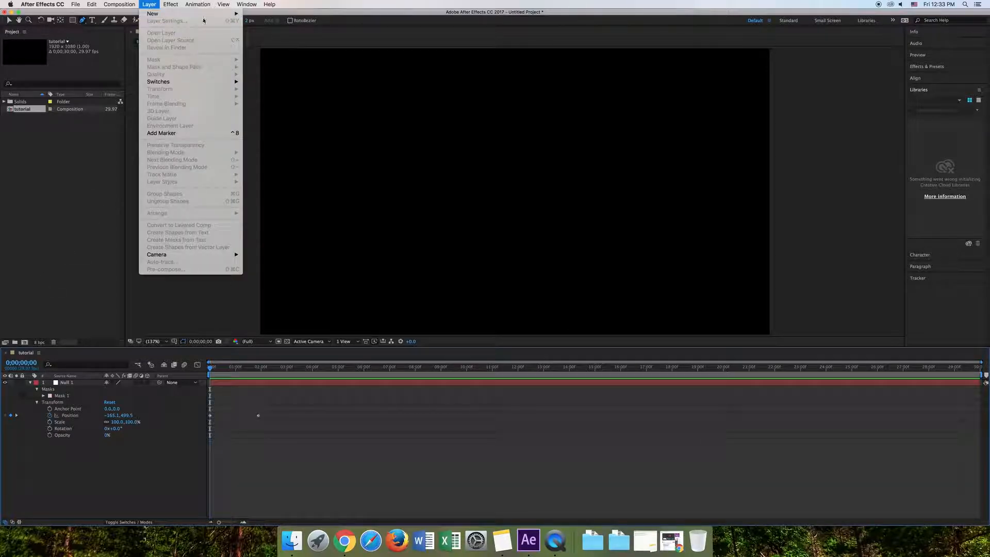
{"action": "mouse_move", "coordinate": [154, 14]}
{"action": "left_click", "coordinate": [259, 23]}
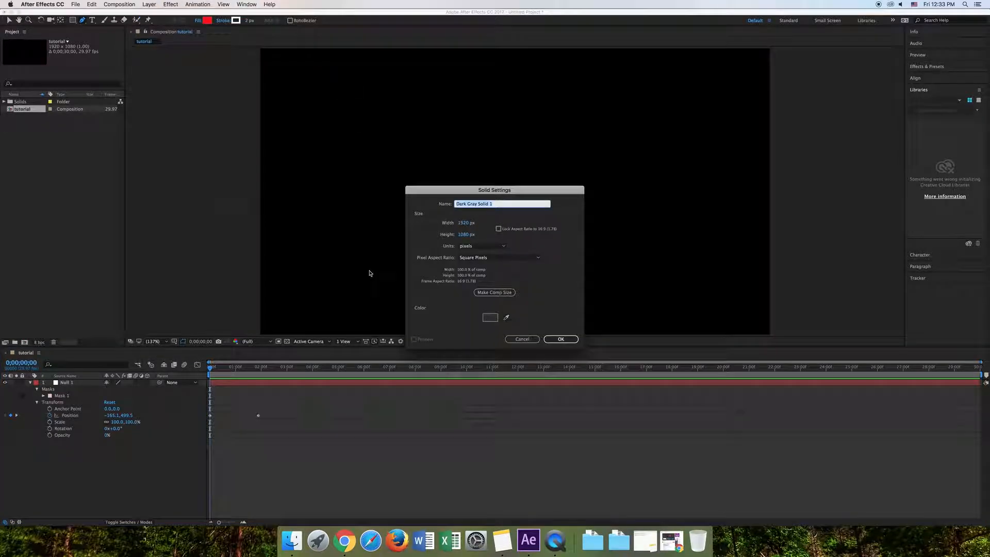
{"action": "left_click", "coordinate": [491, 318]}
{"action": "left_click_drag", "start_coordinate": [453, 302], "coordinate": [366, 332]}
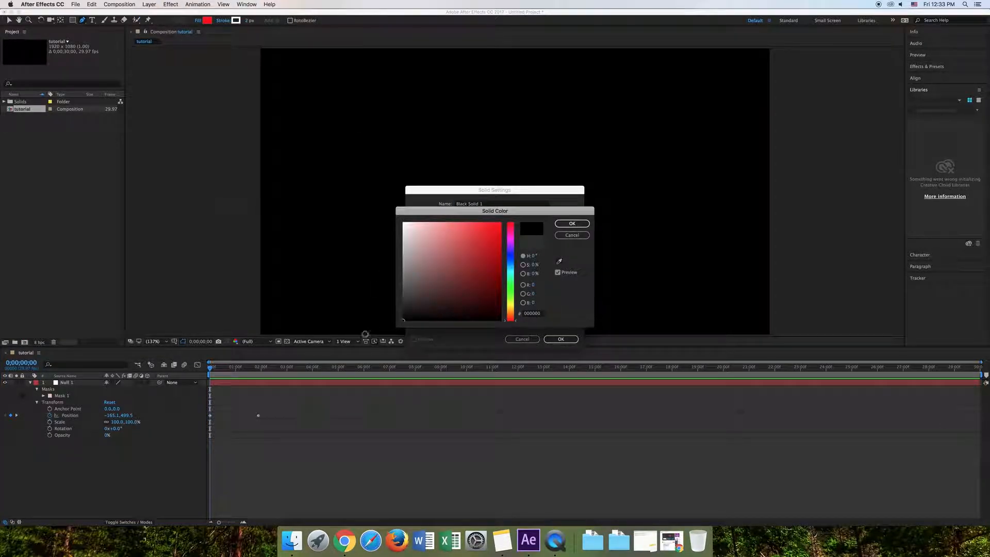
{"action": "left_click", "coordinate": [572, 224]}
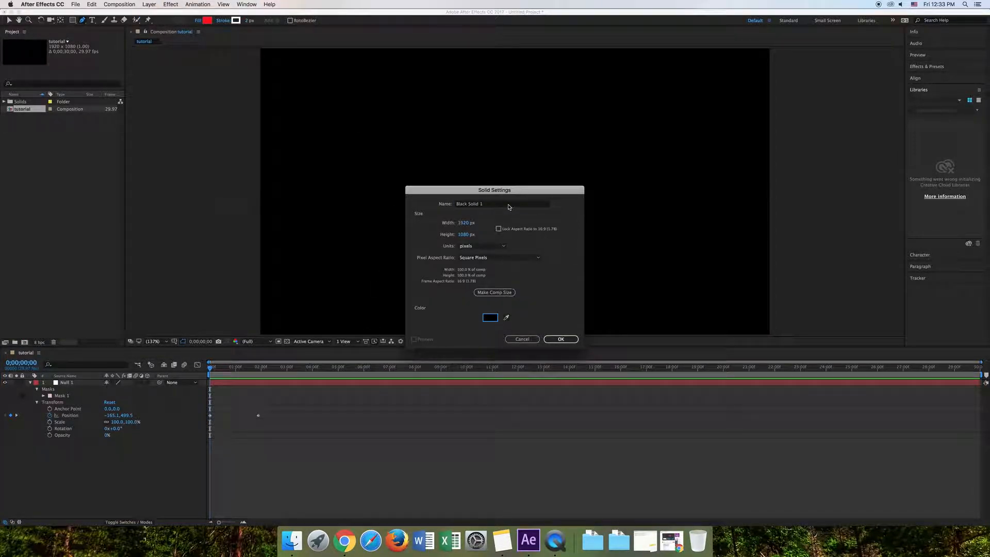
{"action": "left_click", "coordinate": [508, 206]}
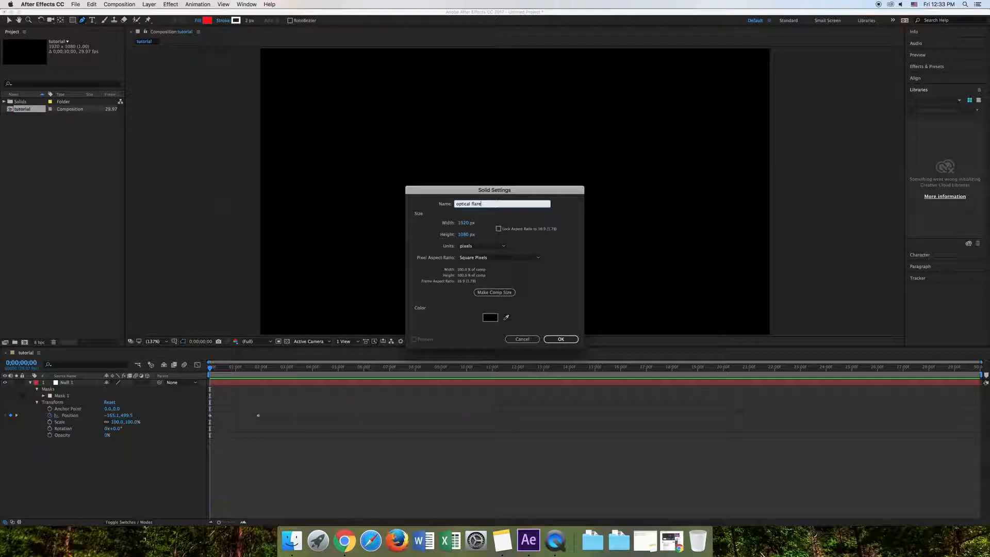
{"action": "left_click", "coordinate": [561, 340]}
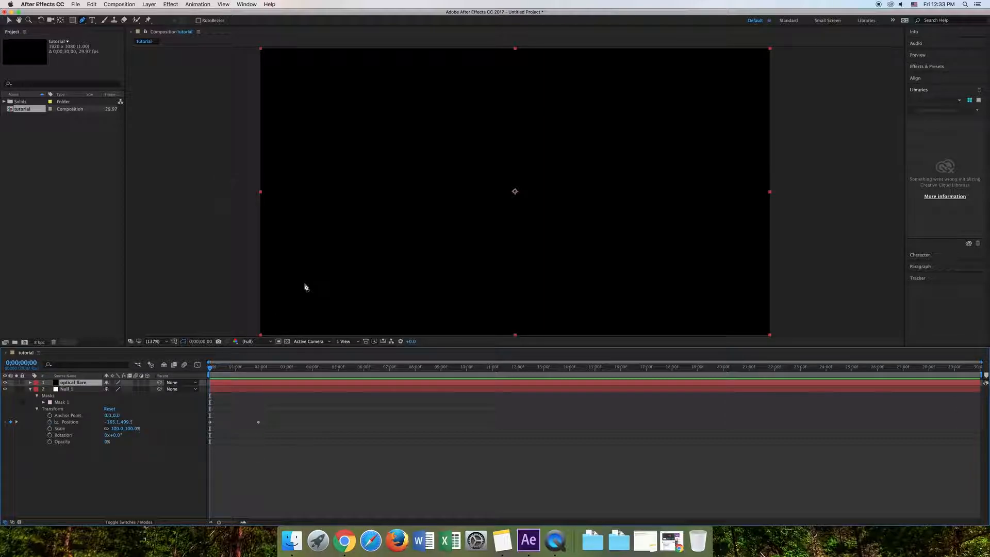
- Apply the Video Copilot Optical Flares effect to the optical flare solid
{"action": "left_click", "coordinate": [171, 4]}
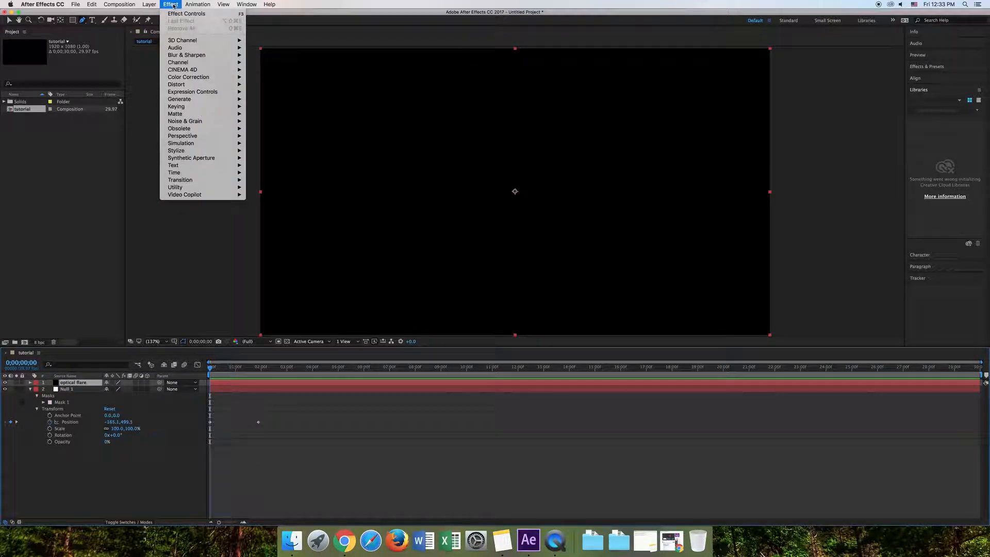
{"action": "mouse_move", "coordinate": [206, 199]}
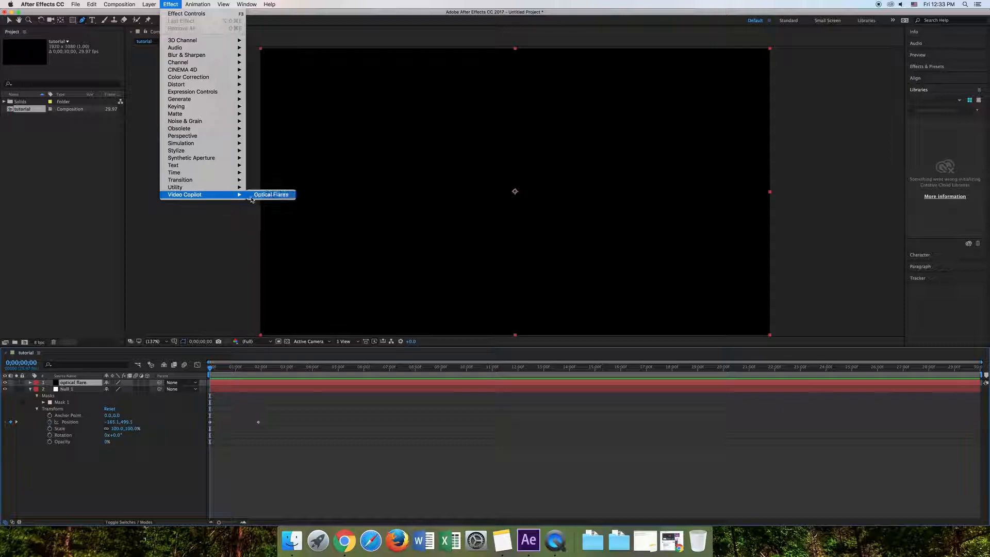
{"action": "left_click", "coordinate": [271, 195]}
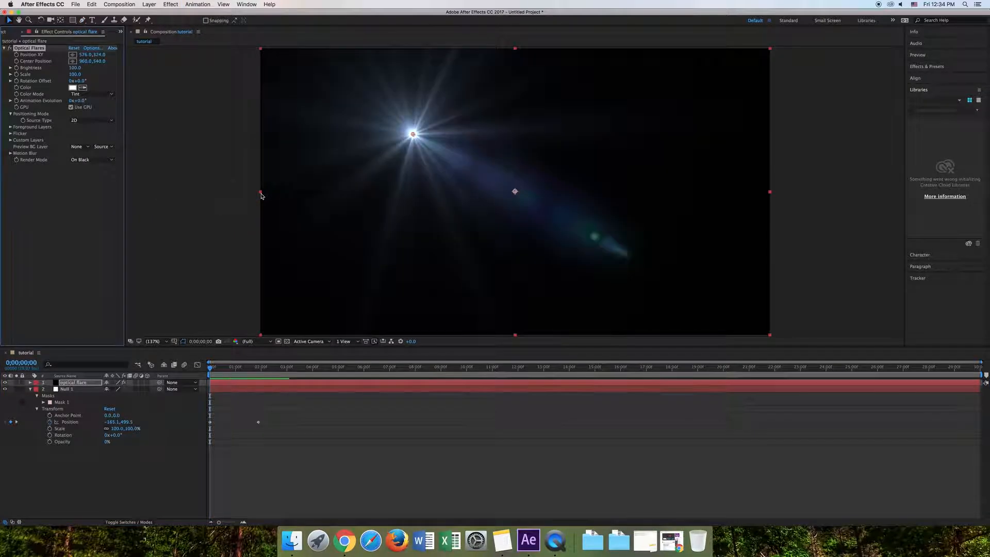
- In the Optical Flares options, clear all default lens elements and add a single Glow object
{"action": "left_click", "coordinate": [94, 48]}
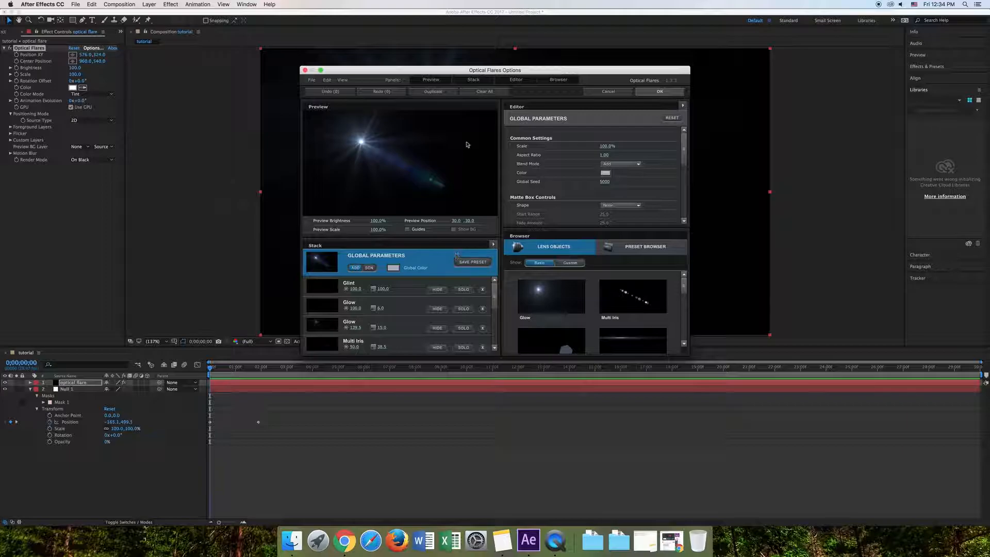
{"action": "left_click", "coordinate": [491, 92]}
{"action": "left_click", "coordinate": [483, 159]}
{"action": "left_click", "coordinate": [552, 296]}
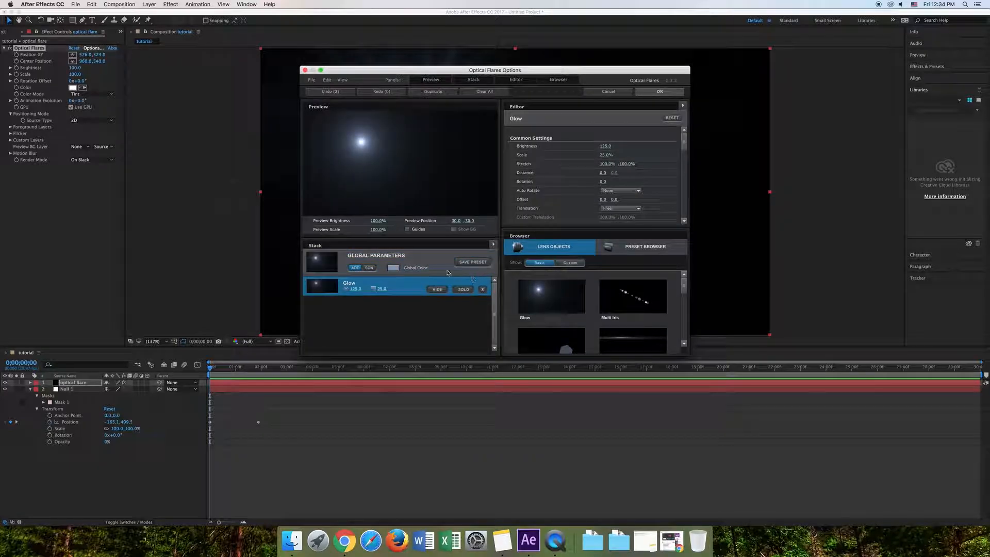
- Set the flare's global color to pink FF00B9, and reduce the Glow's brightness to about 108 and its scale
{"action": "left_click", "coordinate": [405, 268]}
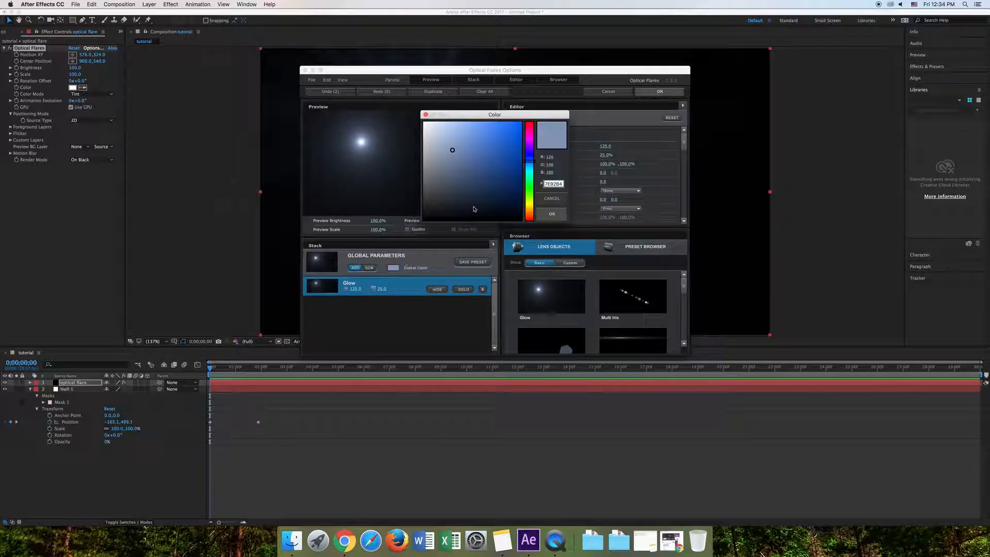
{"action": "left_click_drag", "start_coordinate": [497, 160], "coordinate": [523, 142]}
{"action": "mouse_move", "coordinate": [529, 142]}
{"action": "left_mouse_down"}
{"action": "mouse_move", "coordinate": [522, 122]}
{"action": "mouse_move", "coordinate": [533, 136]}
{"action": "left_mouse_up"}
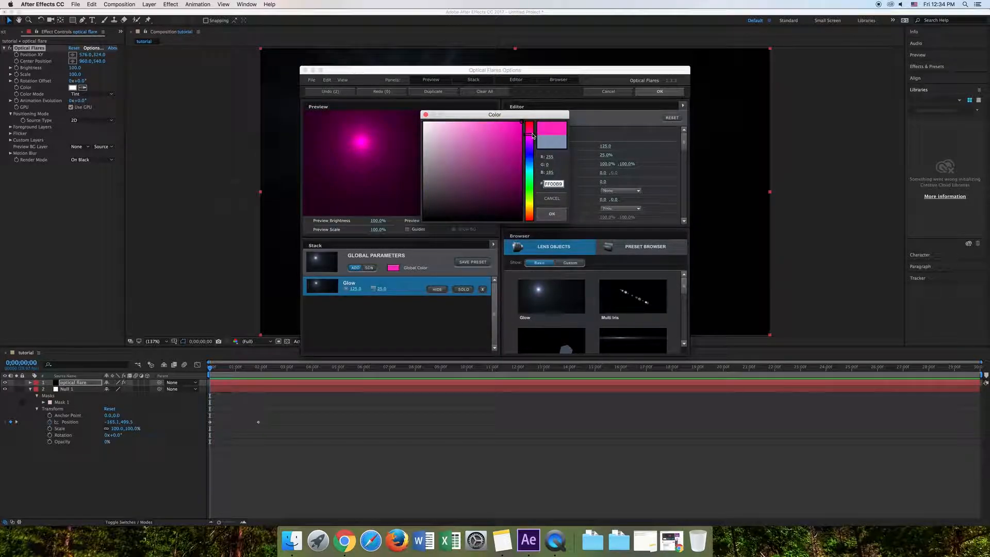
{"action": "left_click", "coordinate": [550, 212]}
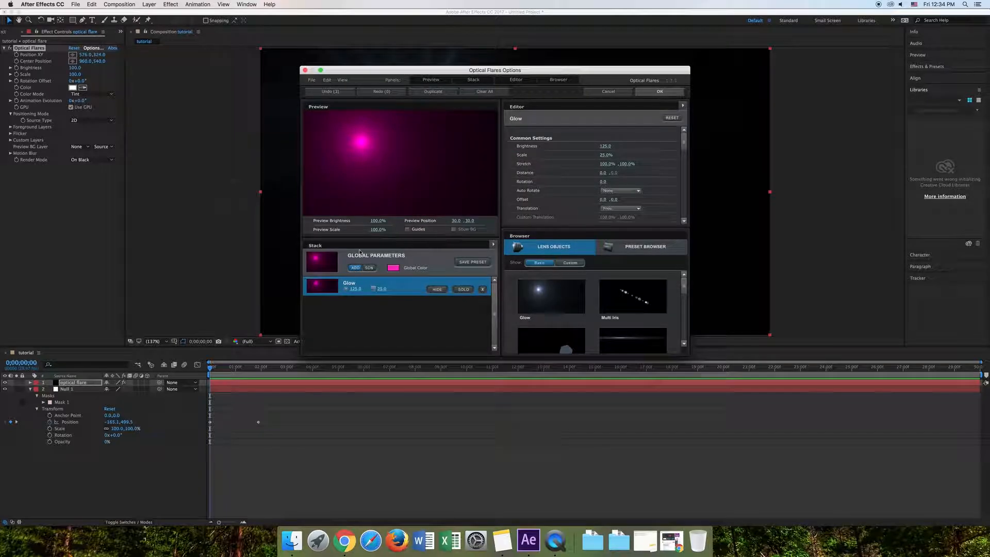
{"action": "mouse_move", "coordinate": [360, 291]}
{"action": "left_mouse_down"}
{"action": "mouse_move", "coordinate": [349, 292]}
{"action": "mouse_move", "coordinate": [377, 290]}
{"action": "left_mouse_up"}
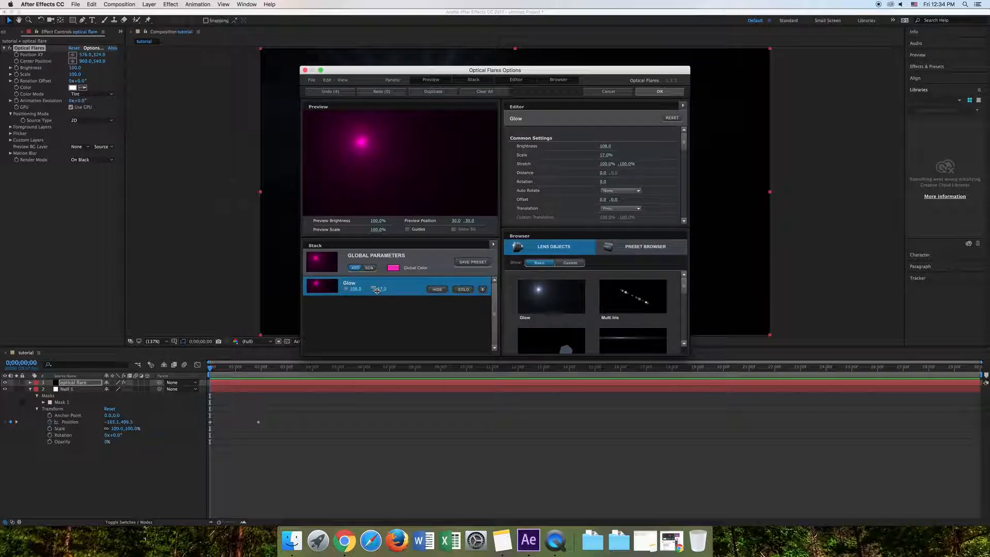
{"action": "left_click", "coordinate": [660, 91]}
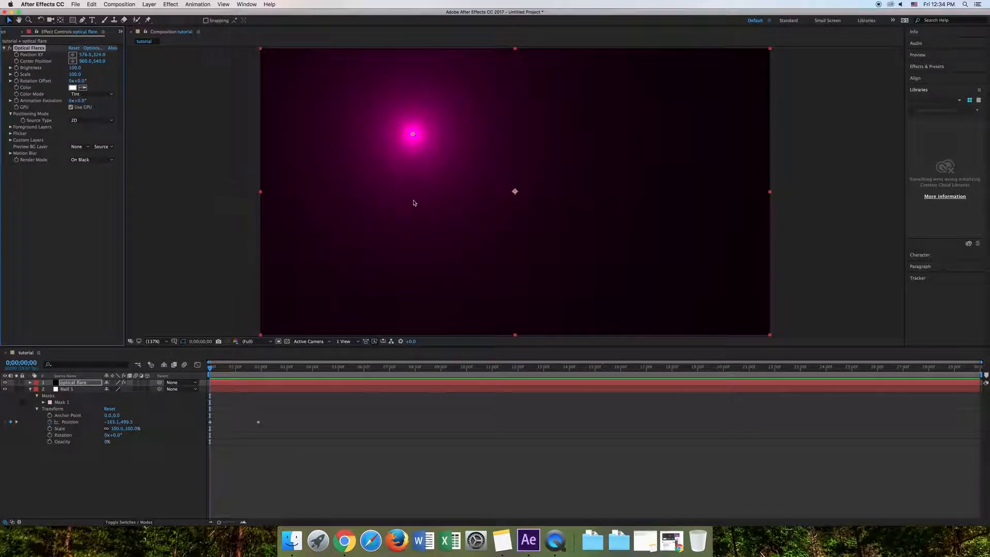
- Copy the null's Position keyframes onto the Optical Flares Position XY property of the optical flare layer
{"action": "left_click", "coordinate": [30, 382]}
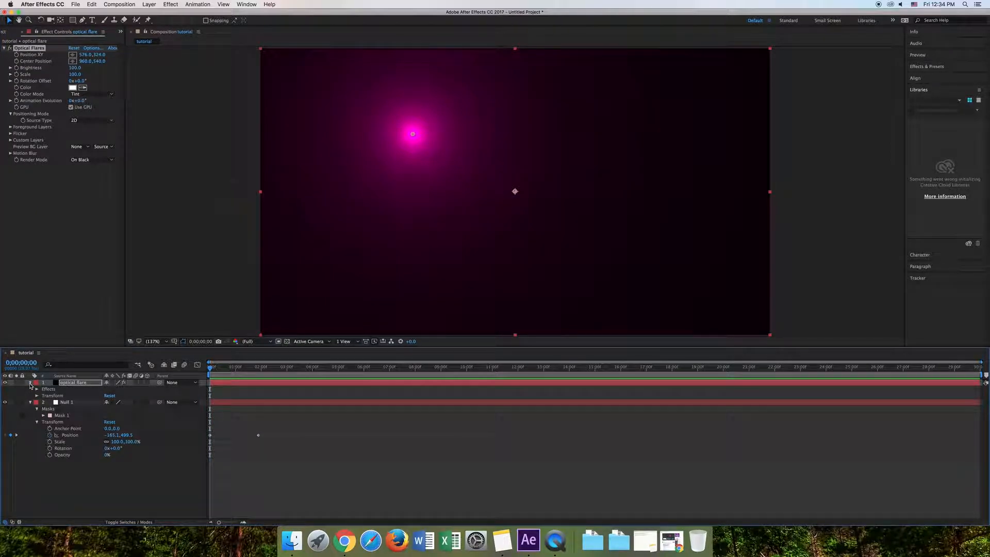
{"action": "left_click", "coordinate": [37, 390]}
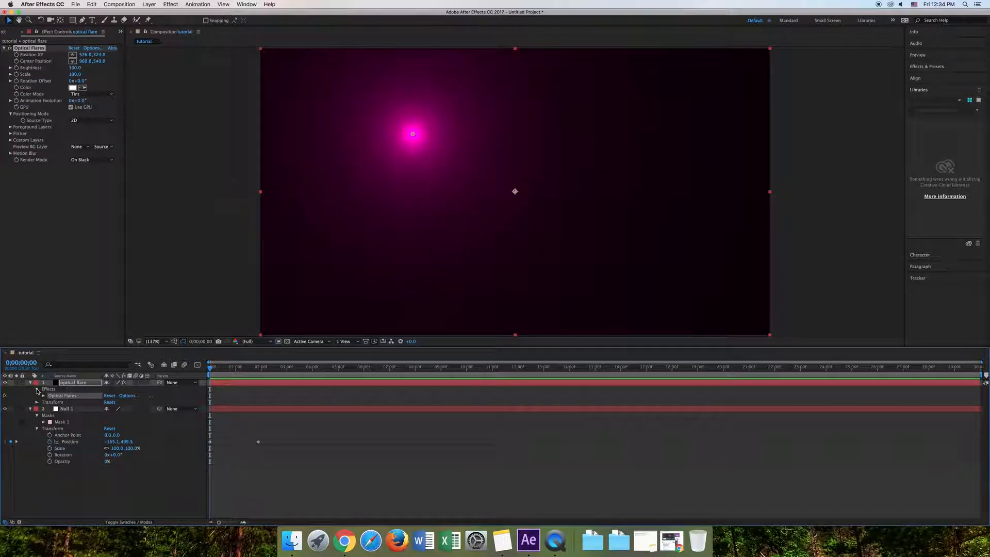
{"action": "left_click", "coordinate": [43, 397]}
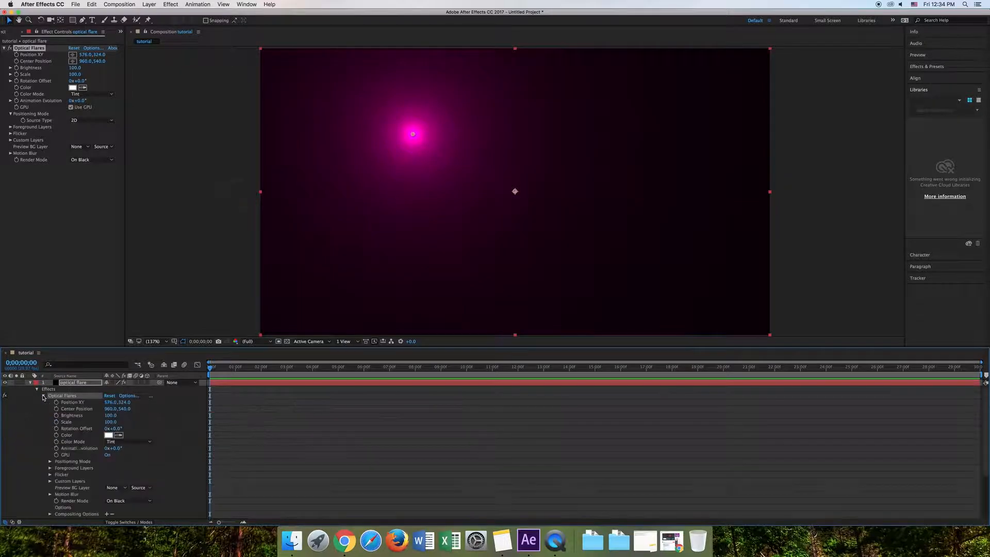
{"action": "left_click", "coordinate": [73, 403]}
{"action": "scroll", "coordinate": [78, 428], "scroll_direction": "down", "scroll_amount": 4}
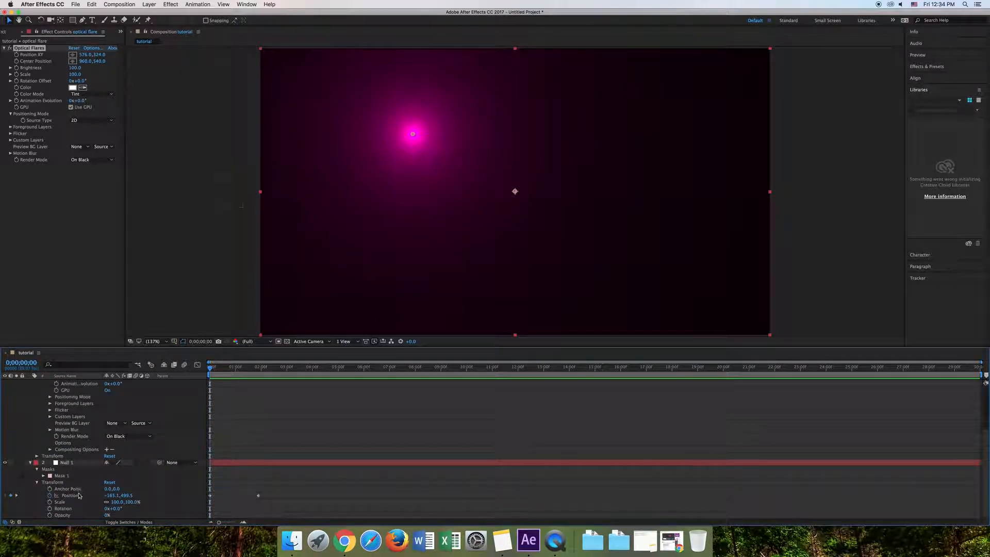
{"action": "left_click", "coordinate": [77, 495]}
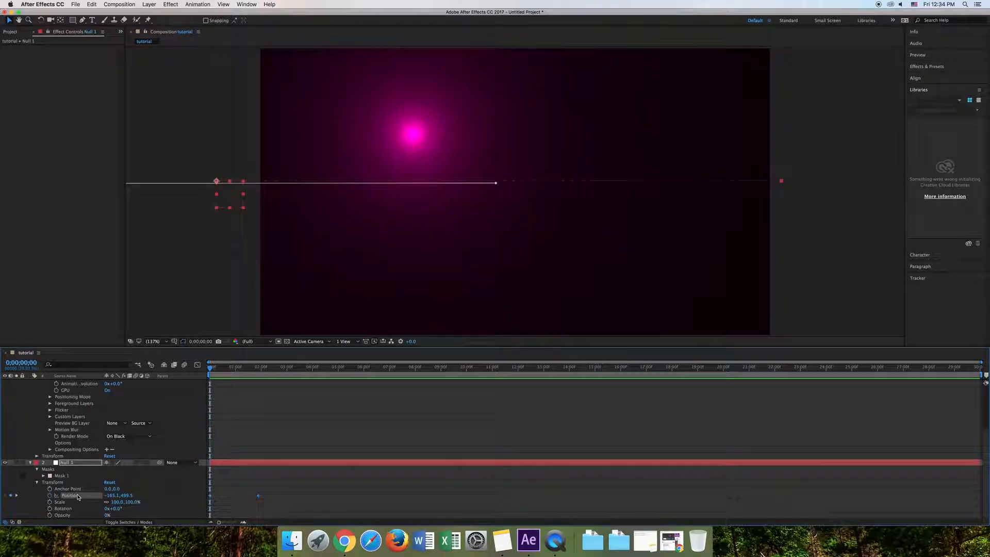
{"action": "scroll", "coordinate": [74, 478], "scroll_direction": "up", "scroll_amount": 4}
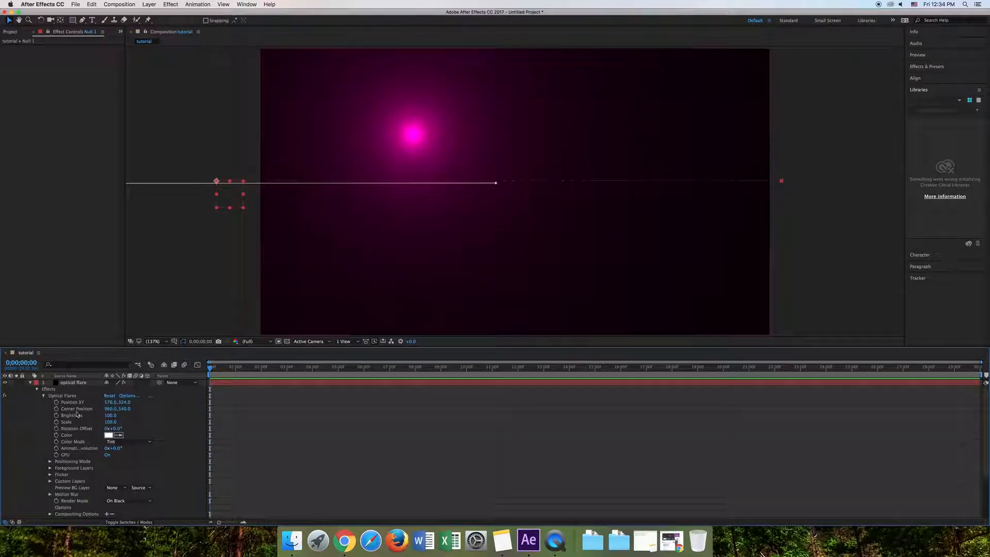
{"action": "left_click", "coordinate": [80, 403]}
{"action": "key", "text": "ctrl+v"}
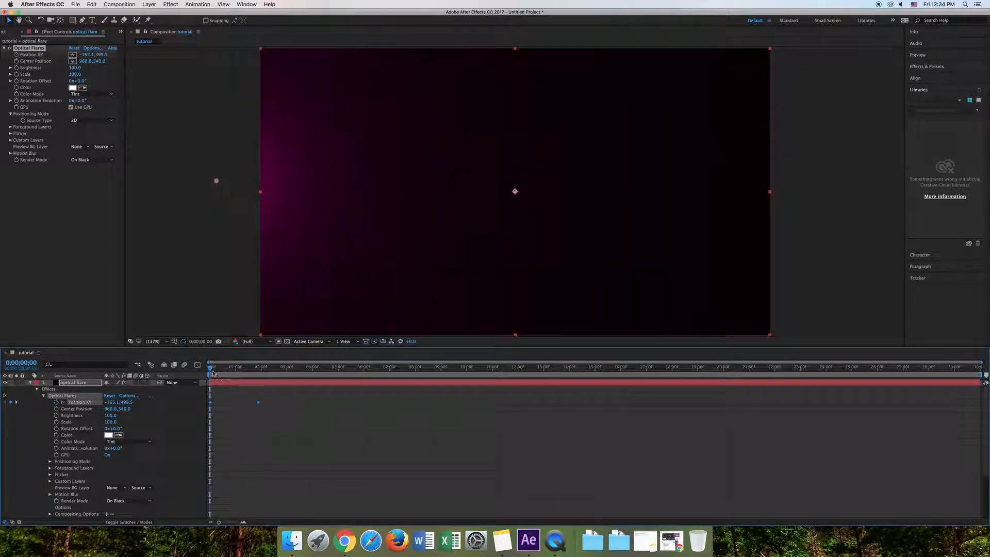
- Scrub and play the timeline from the start to preview the optical flare moving across the frame
{"action": "left_click_drag", "start_coordinate": [212, 368], "coordinate": [242, 374]}
{"action": "key", "text": "space"}
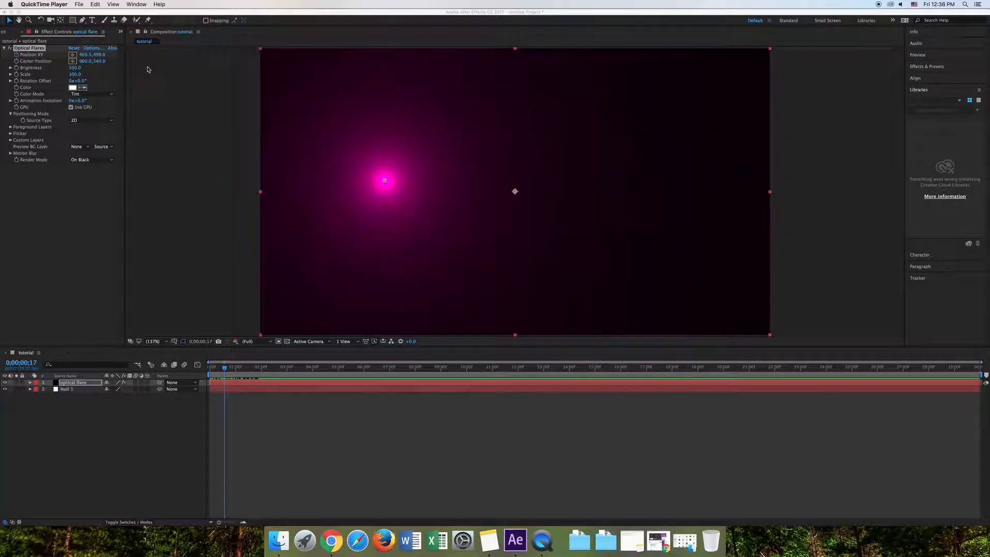
- Create a new black solid layer named particle above the optical flare layer
{"action": "left_click", "coordinate": [96, 5]}
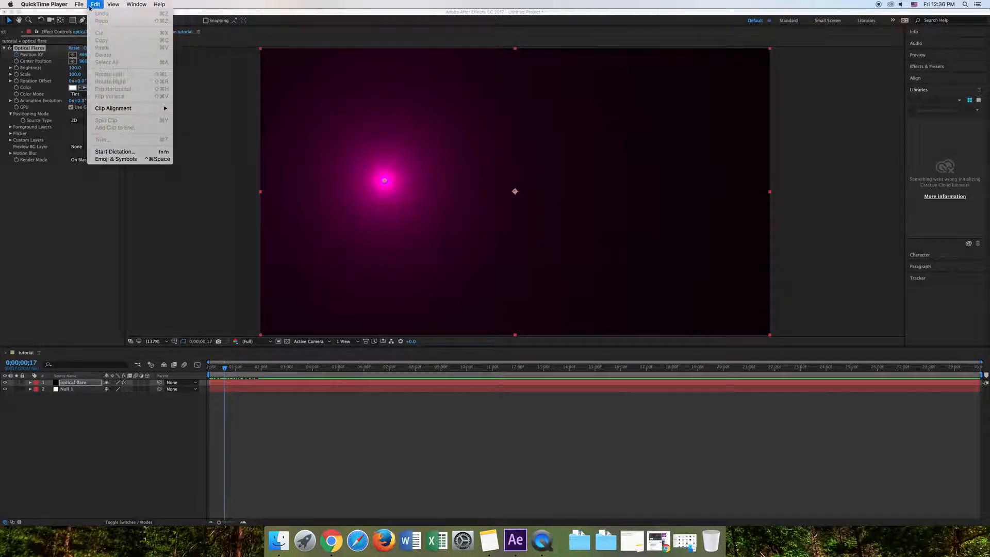
{"action": "mouse_move", "coordinate": [80, 5]}
{"action": "left_click", "coordinate": [180, 134]}
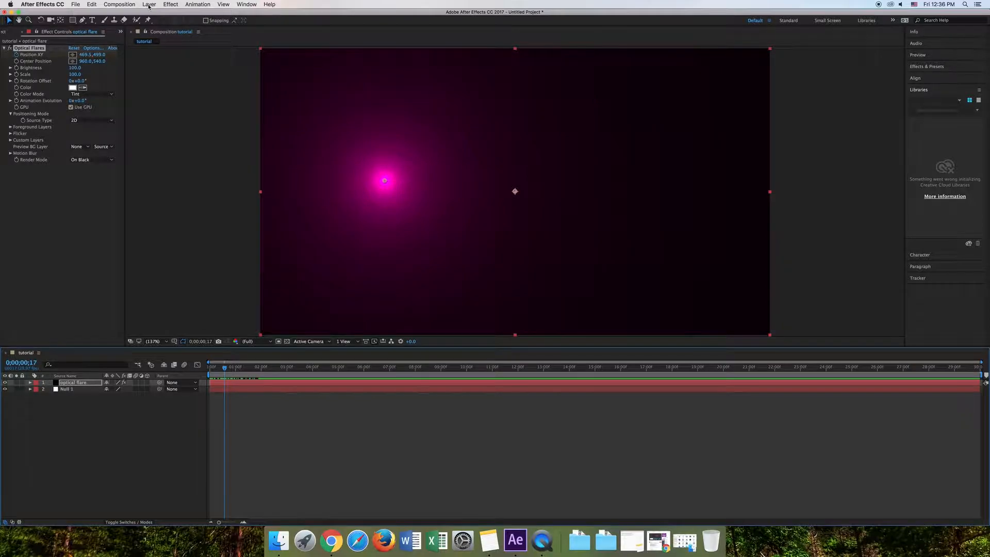
{"action": "left_click", "coordinate": [149, 5]}
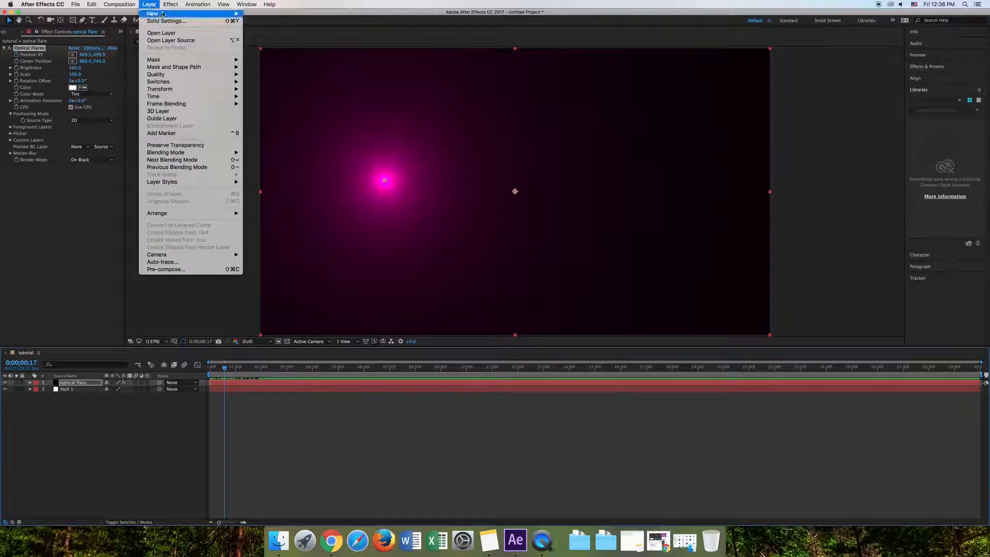
{"action": "mouse_move", "coordinate": [206, 14]}
{"action": "left_click", "coordinate": [268, 24]}
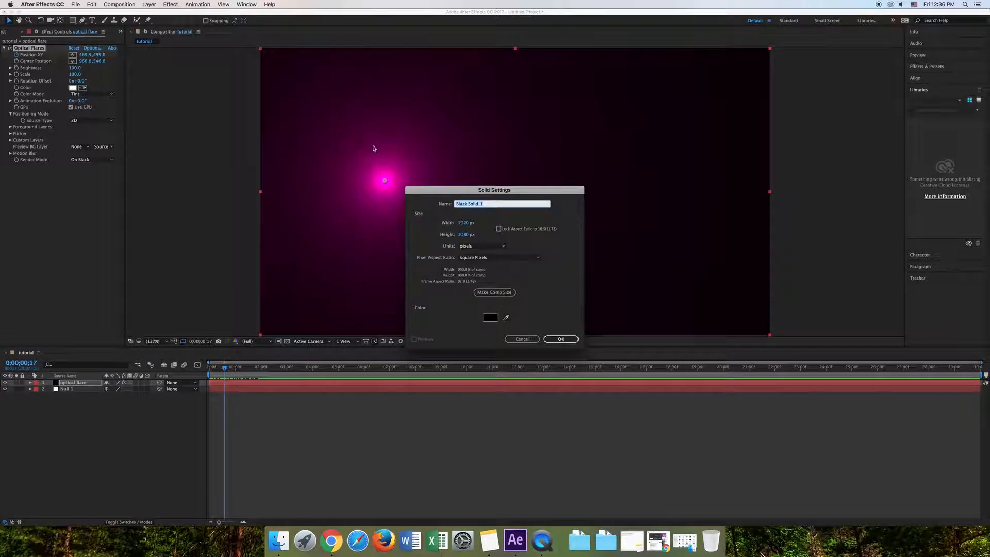
{"action": "key", "text": "BackSpace"}
{"action": "left_click", "coordinate": [560, 339]}
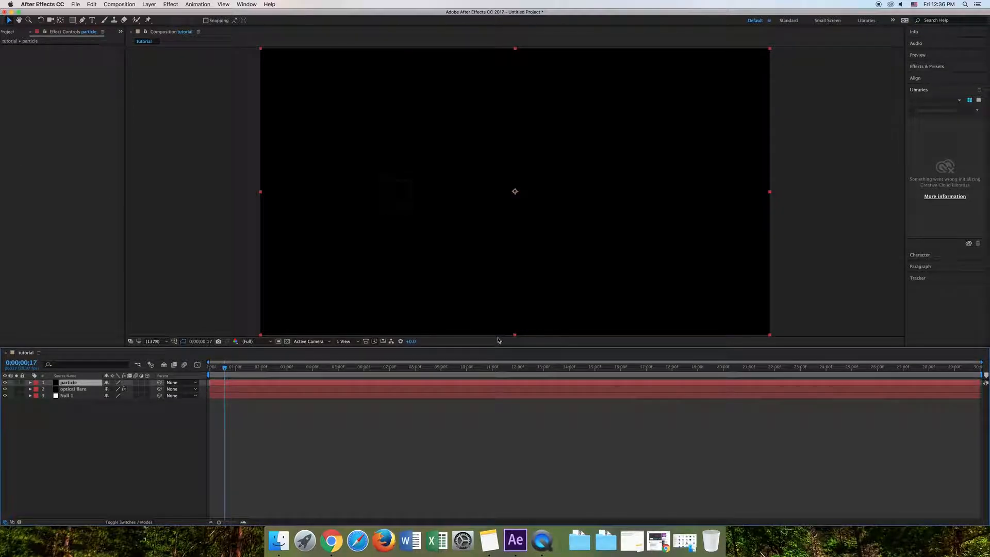
- Apply the CC Particle World simulation effect to the particle solid
{"action": "left_click", "coordinate": [168, 5]}
{"action": "mouse_move", "coordinate": [187, 168]}
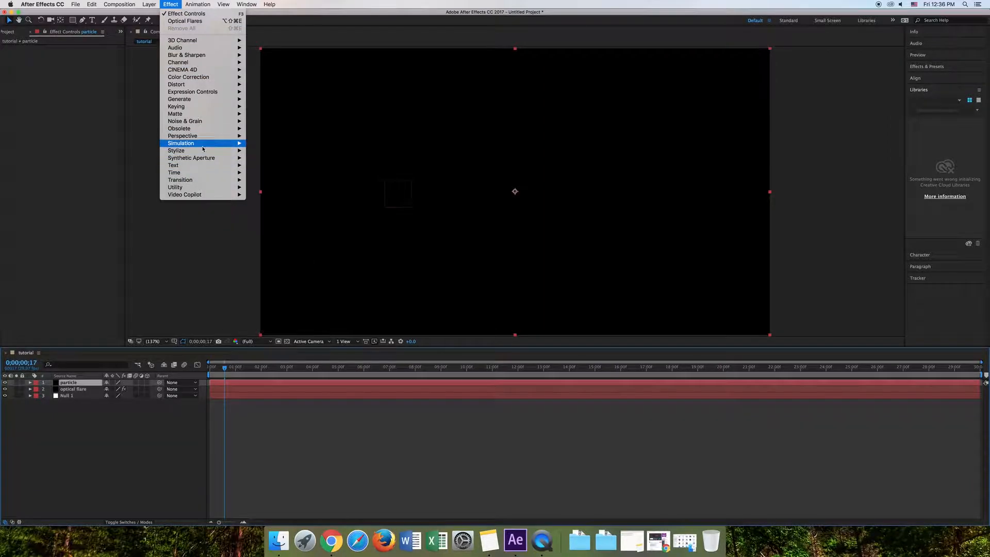
{"action": "mouse_move", "coordinate": [206, 144]}
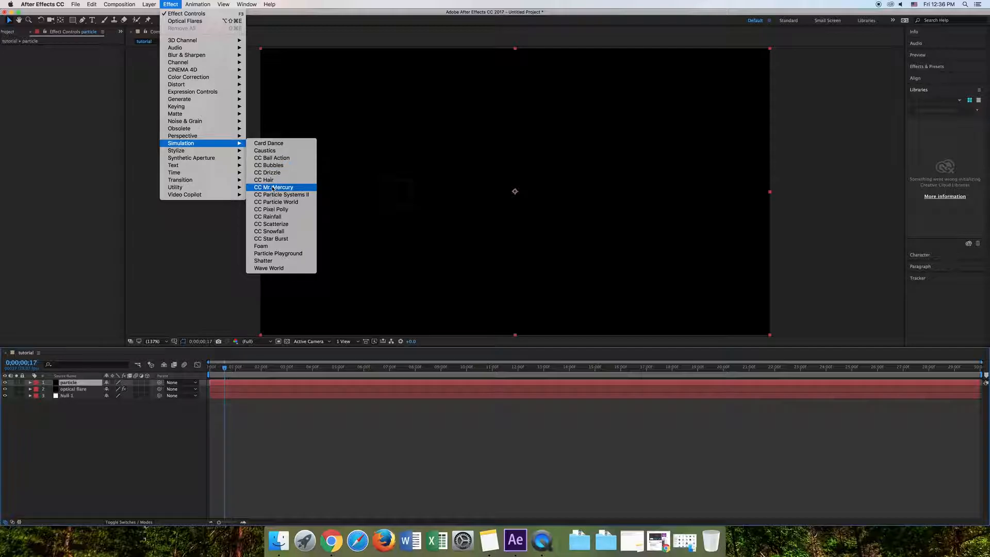
{"action": "left_click", "coordinate": [289, 203]}
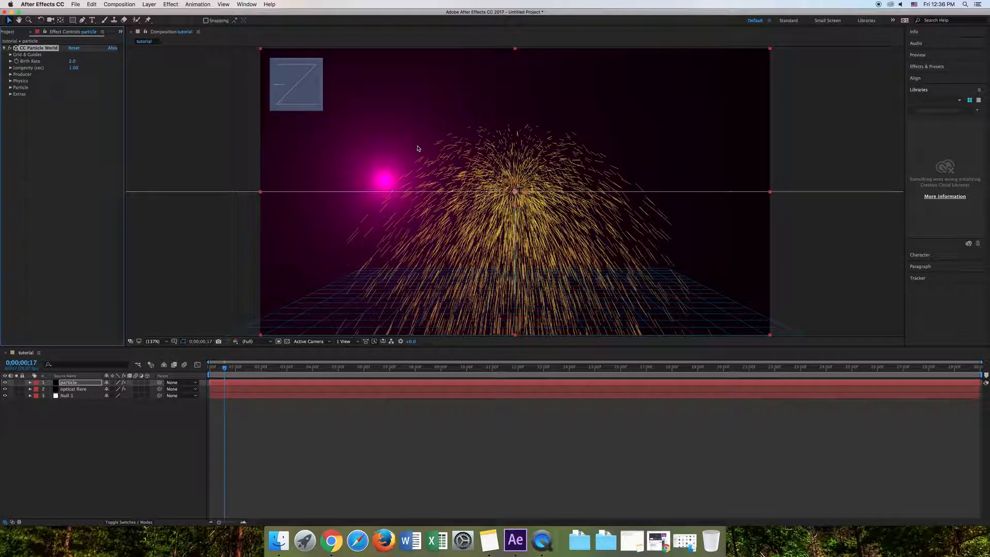
- Turn off the Position, Radius and Grid guides of CC Particle World
{"action": "left_click", "coordinate": [10, 54]}
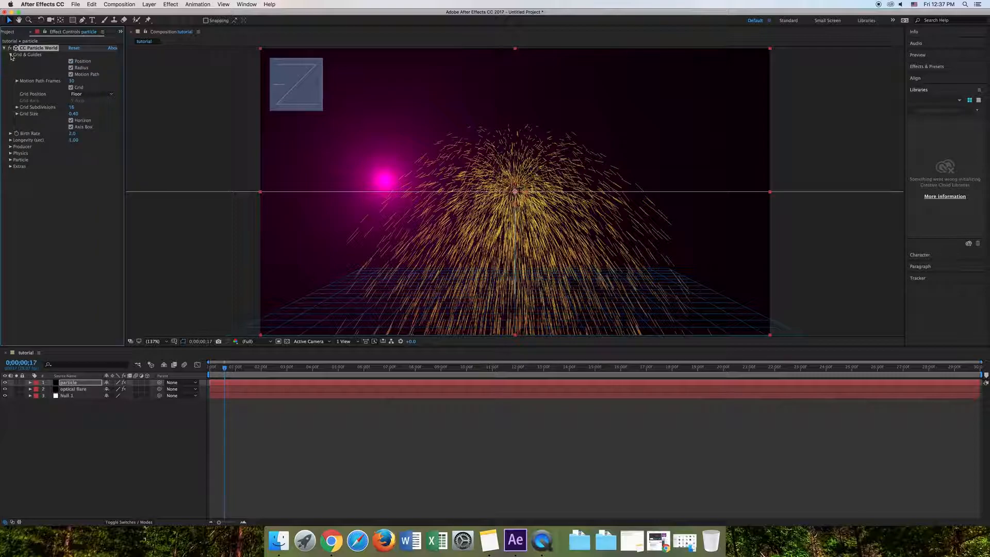
{"action": "left_click", "coordinate": [71, 61]}
{"action": "left_click", "coordinate": [71, 87]}
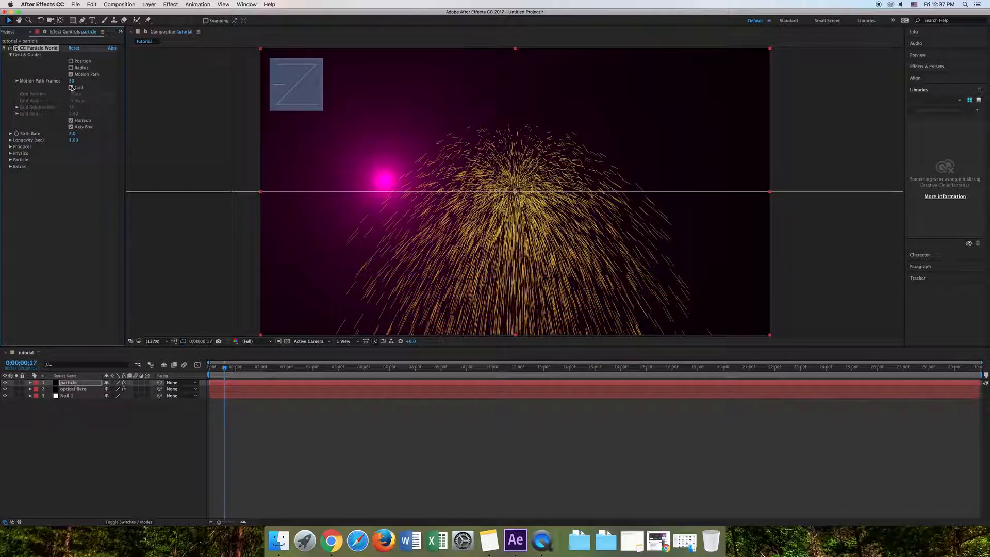
{"action": "left_click", "coordinate": [10, 55]}
- In the CC Particle World physics, set Velocity and Gravity to 0 and reduce Extra to about 0.4
{"action": "left_click", "coordinate": [10, 81]}
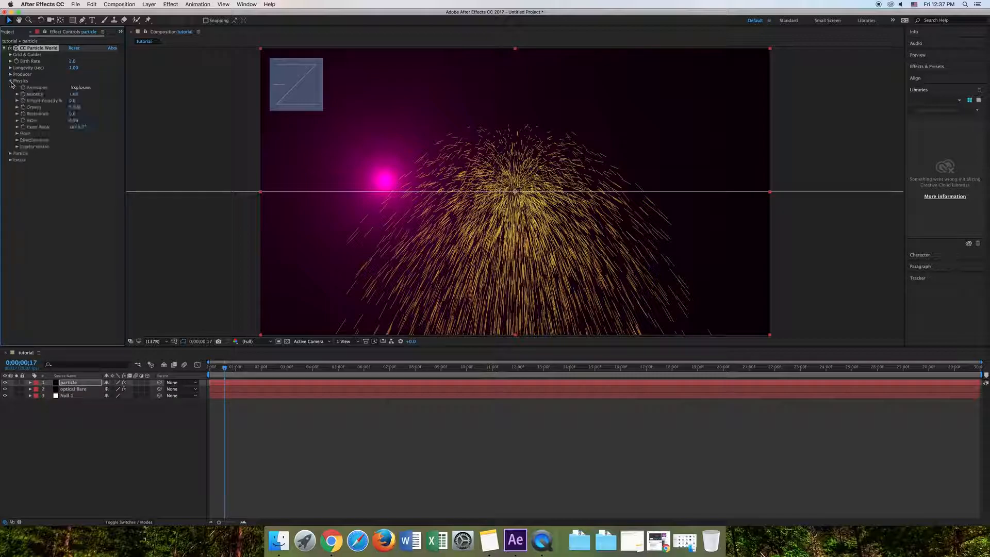
{"action": "left_click_drag", "start_coordinate": [77, 99], "coordinate": [38, 99]}
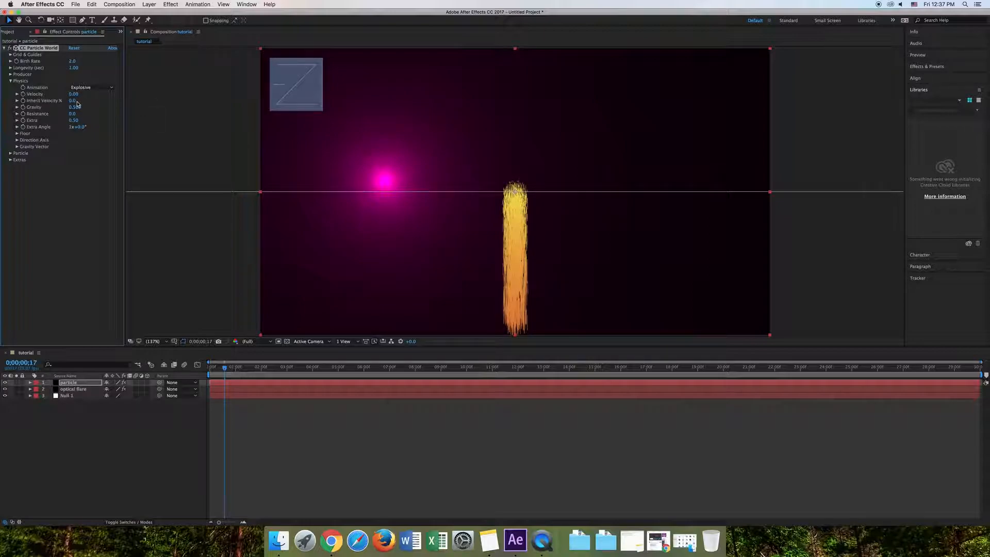
{"action": "left_click_drag", "start_coordinate": [78, 109], "coordinate": [61, 110]}
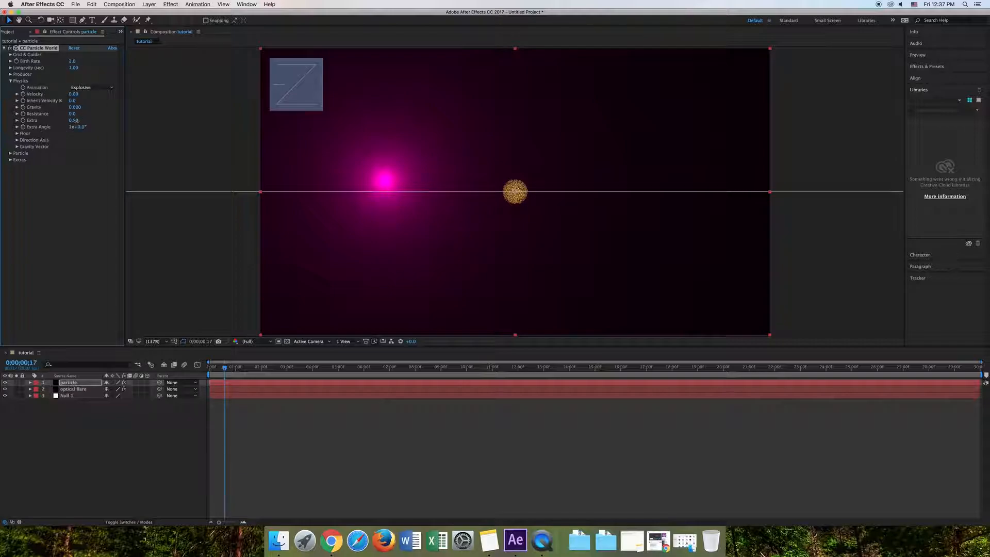
{"action": "left_click_drag", "start_coordinate": [73, 121], "coordinate": [75, 121]}
{"action": "left_click", "coordinate": [17, 133]}
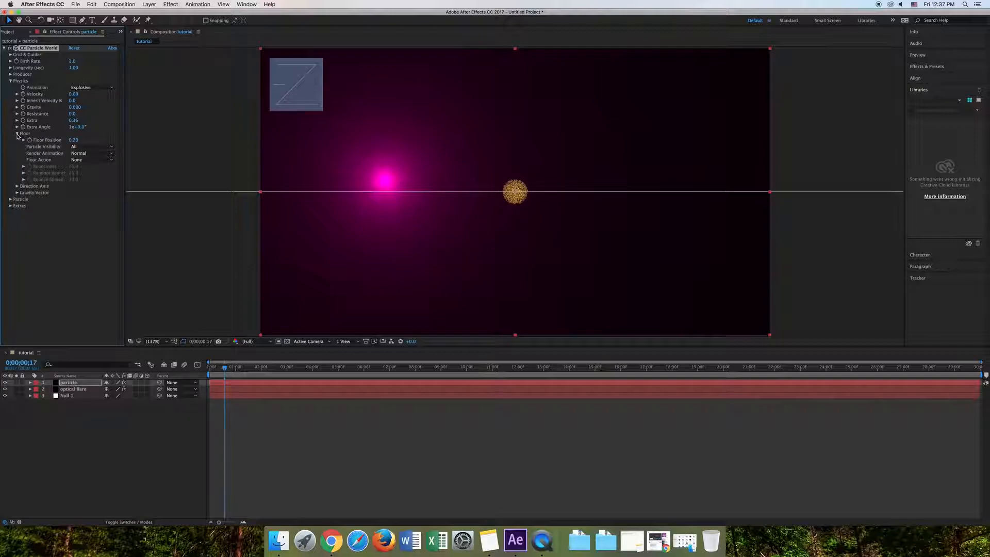
{"action": "left_click", "coordinate": [17, 133]}
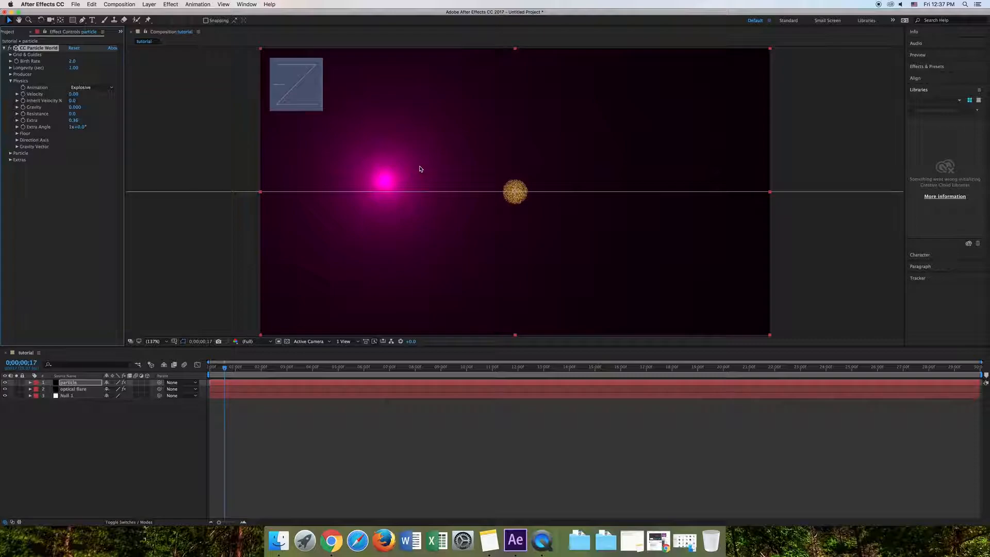
{"action": "left_click", "coordinate": [11, 81]}
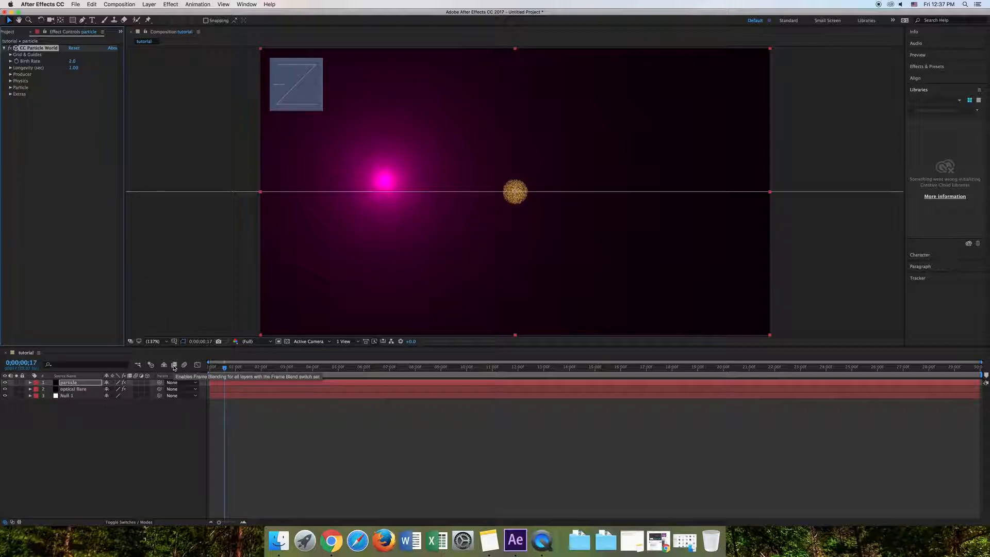
- Reveal the particle layer's Producer properties in the timeline and copy the first Null 1 tracking expression, for horizontal position, from Notes
{"action": "left_click", "coordinate": [30, 383]}
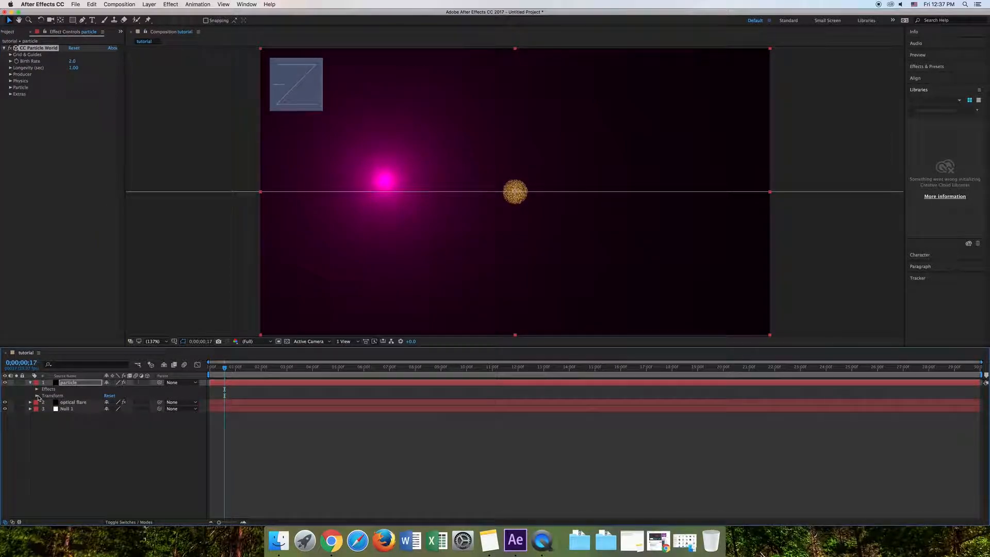
{"action": "left_click", "coordinate": [36, 391]}
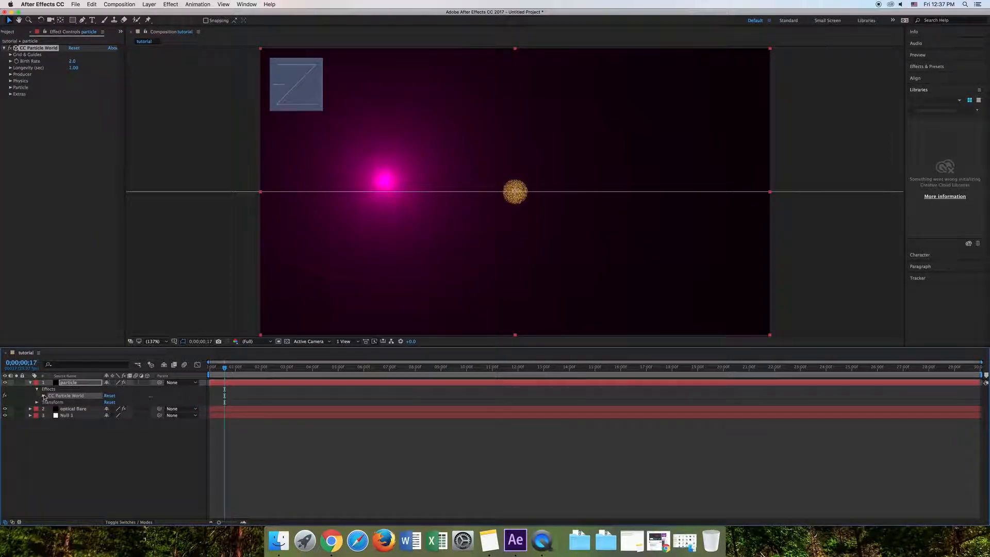
{"action": "left_click", "coordinate": [44, 396]}
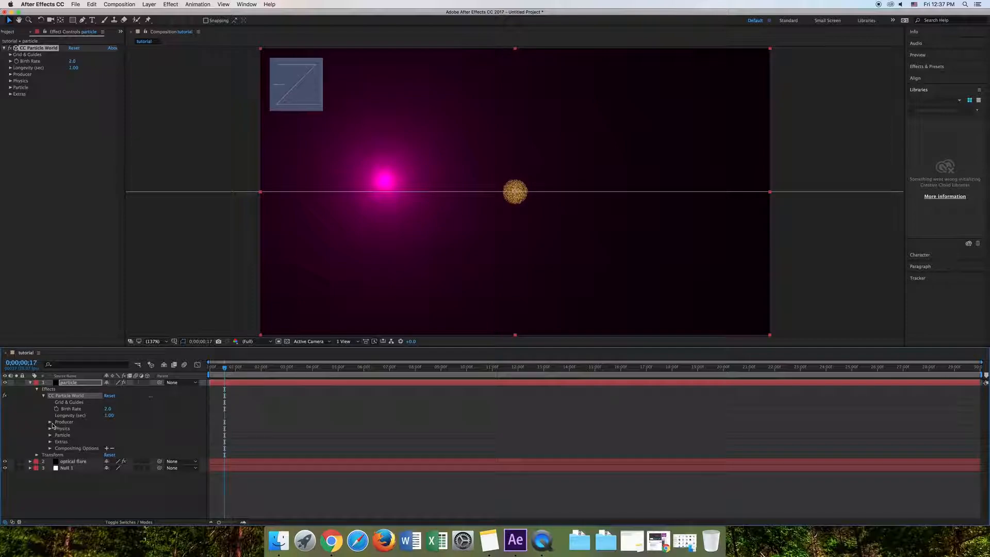
{"action": "left_click", "coordinate": [51, 423]}
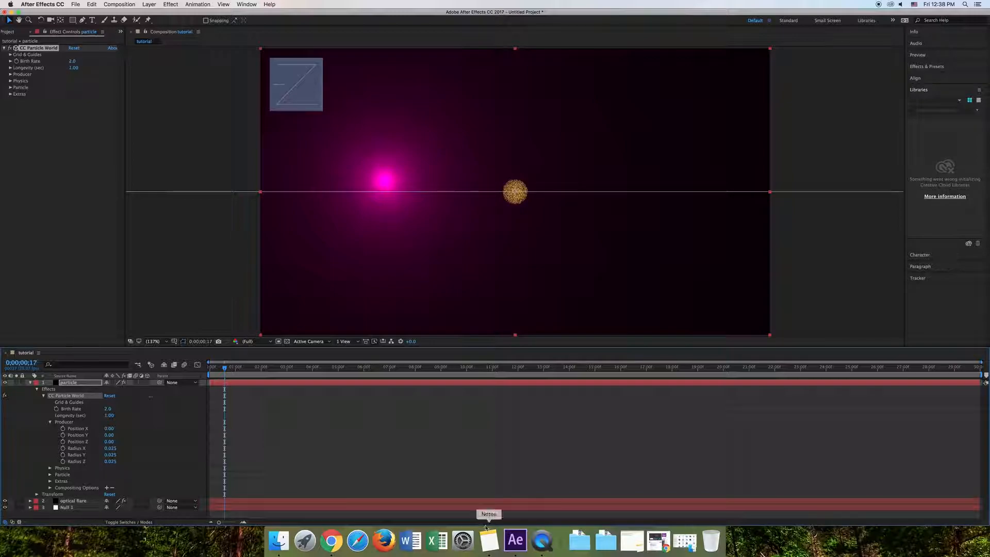
{"action": "left_click", "coordinate": [493, 540]}
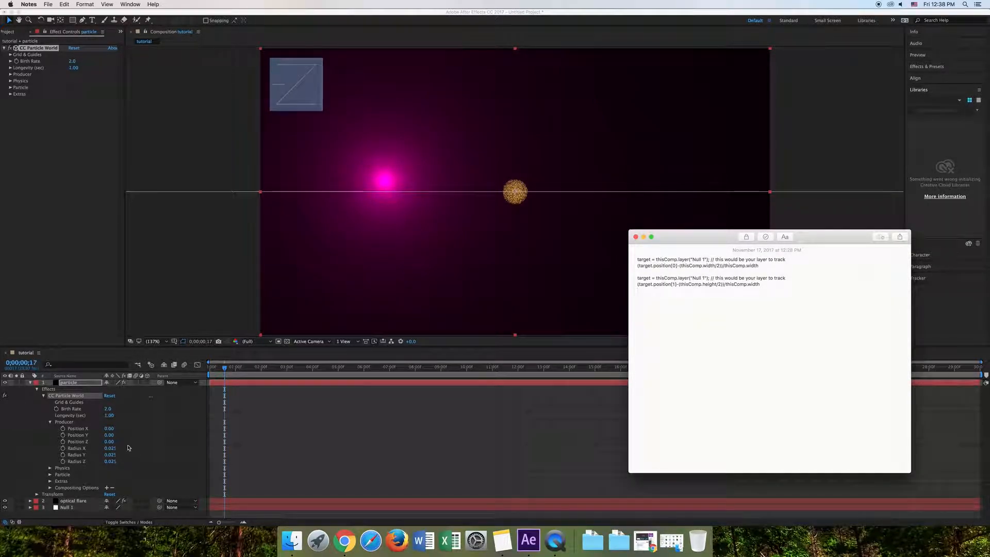
{"action": "left_click_drag", "start_coordinate": [759, 266], "coordinate": [624, 258]}
{"action": "key", "text": "super+c"}
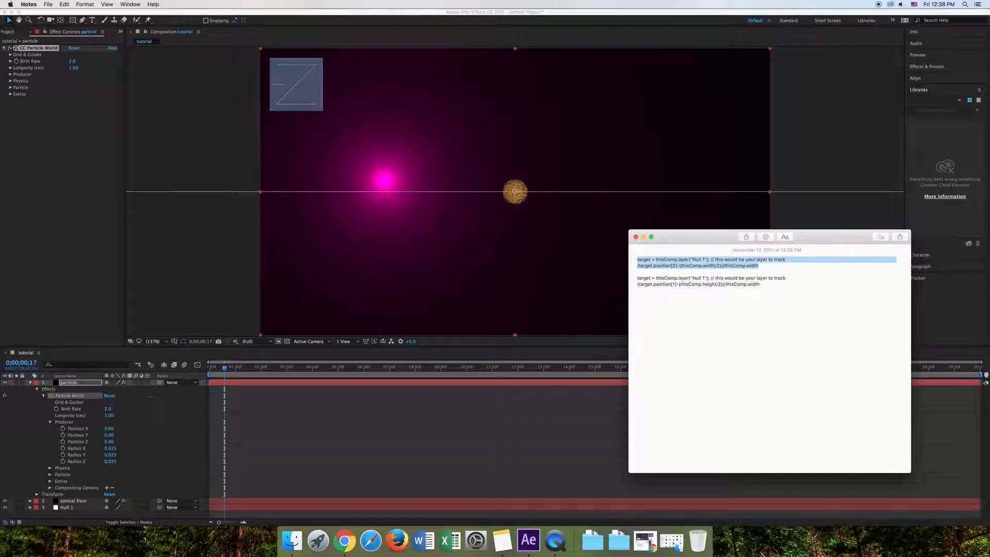
- In After Effects, give Producer Position X the copied Null 1 expression ending in (target.position[0]-(thisComp.width/2))/thisComp.width
{"action": "left_click", "coordinate": [94, 430]}
{"action": "left_click", "coordinate": [84, 430]}
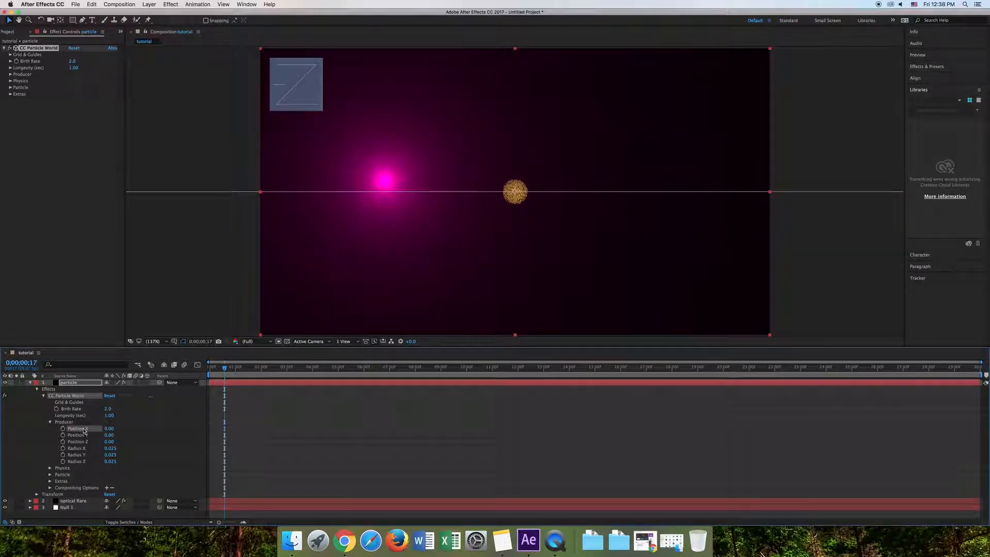
{"action": "key", "text": "alt+shift+equal"}
{"action": "key", "text": "BackSpace"}
{"action": "key", "text": "super+v"}
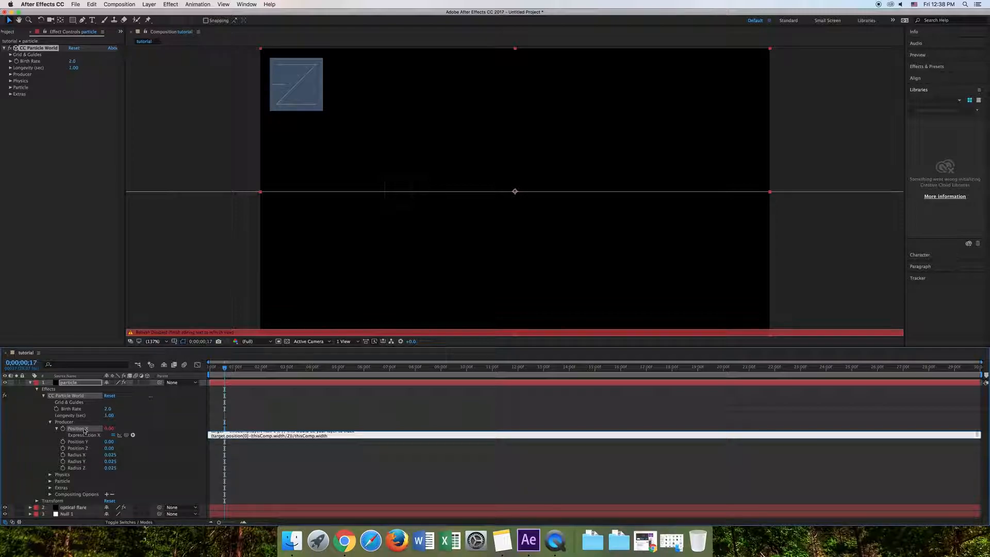
{"action": "left_click", "coordinate": [137, 448]}
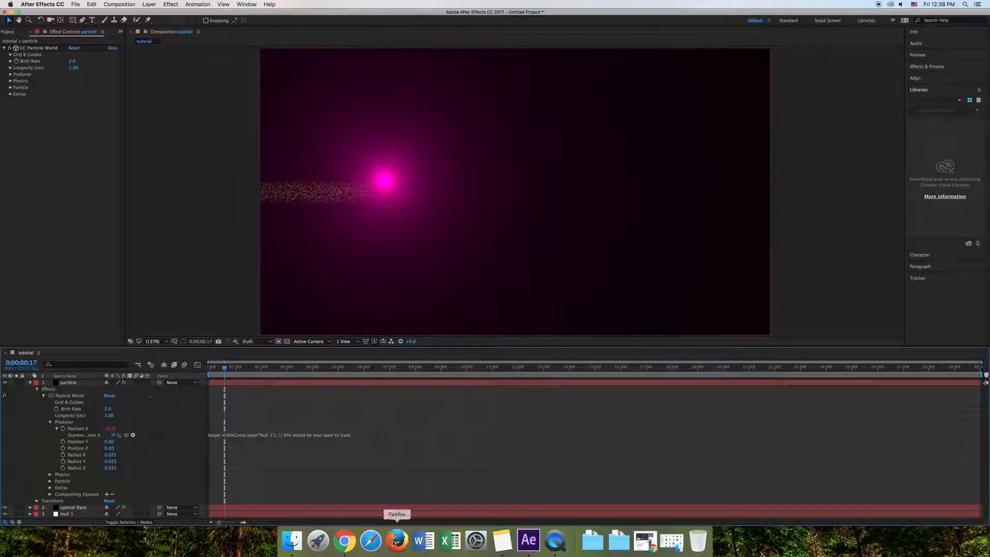
- Copy the second expression from Notes, with (target.position[1]-(thisComp.height/2))/thisComp.width, and use it as the expression of Producer Position Y
{"action": "left_click", "coordinate": [503, 540]}
{"action": "left_click_drag", "start_coordinate": [770, 293], "coordinate": [625, 279]}
{"action": "key", "text": "super+c"}
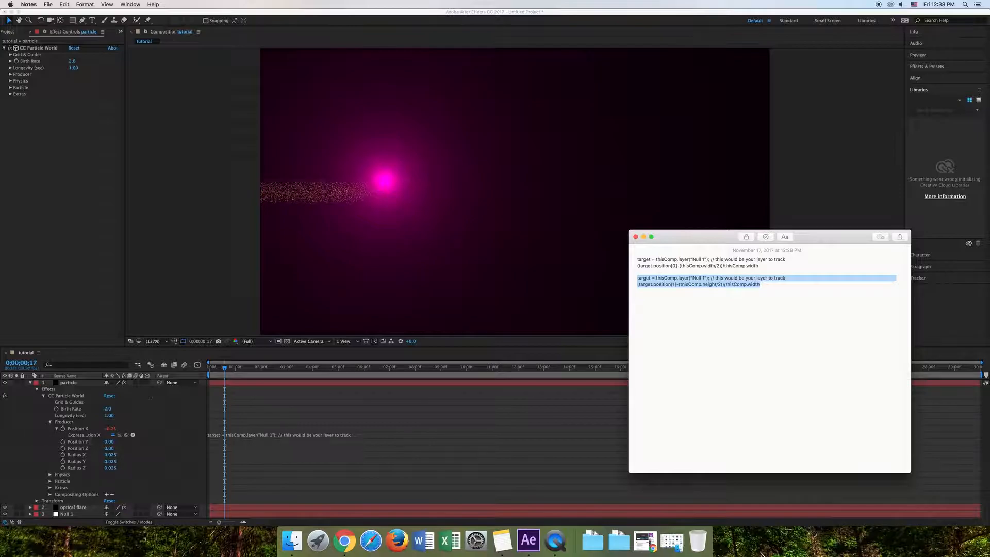
{"action": "left_click", "coordinate": [91, 442]}
{"action": "left_click", "coordinate": [89, 443]}
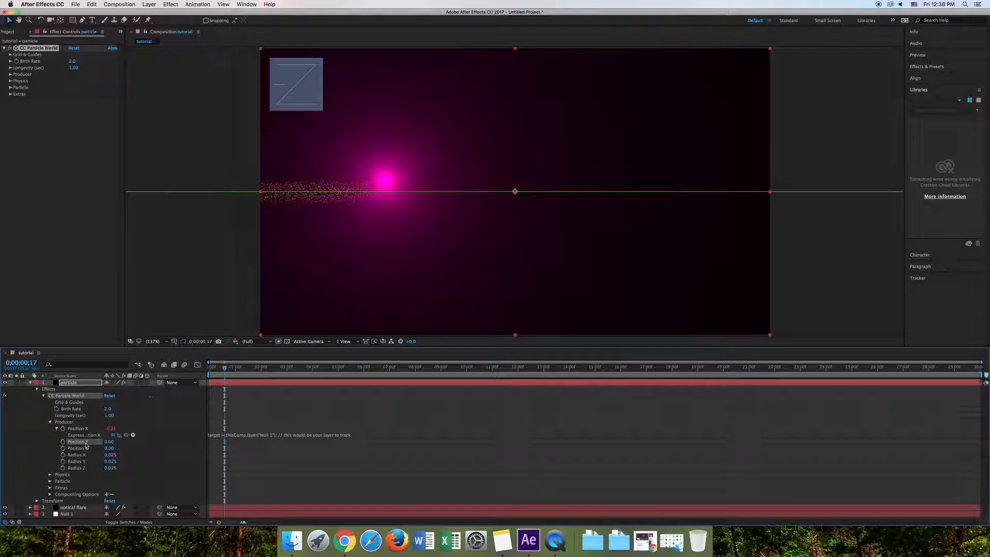
{"action": "key", "text": "alt+shift+equal"}
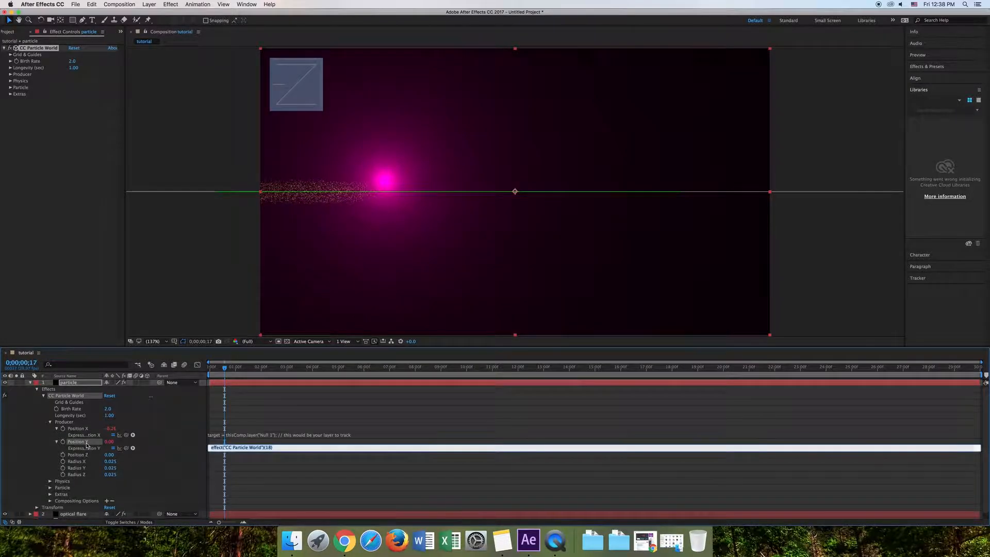
{"action": "key", "text": "BackSpace"}
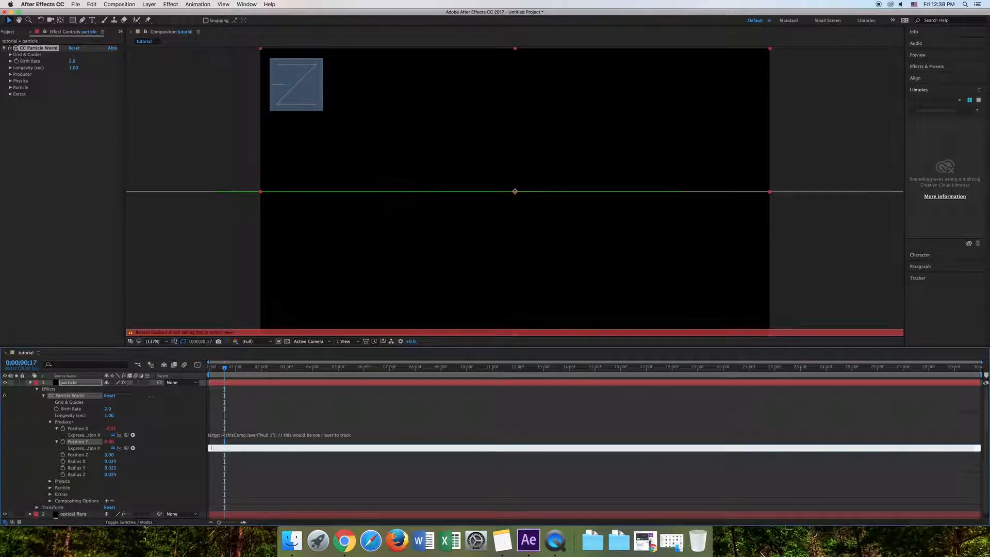
{"action": "key", "text": "super+v"}
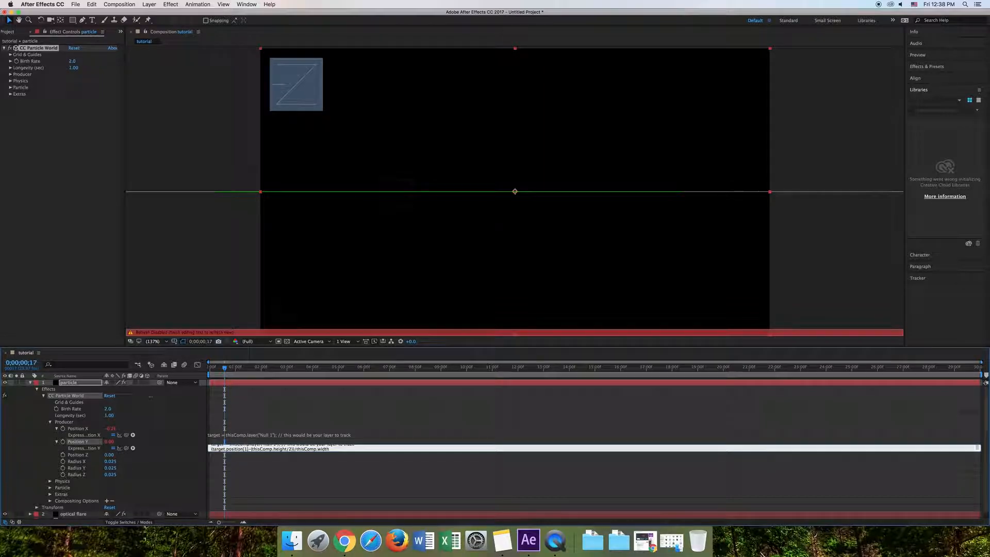
{"action": "left_click", "coordinate": [297, 471]}
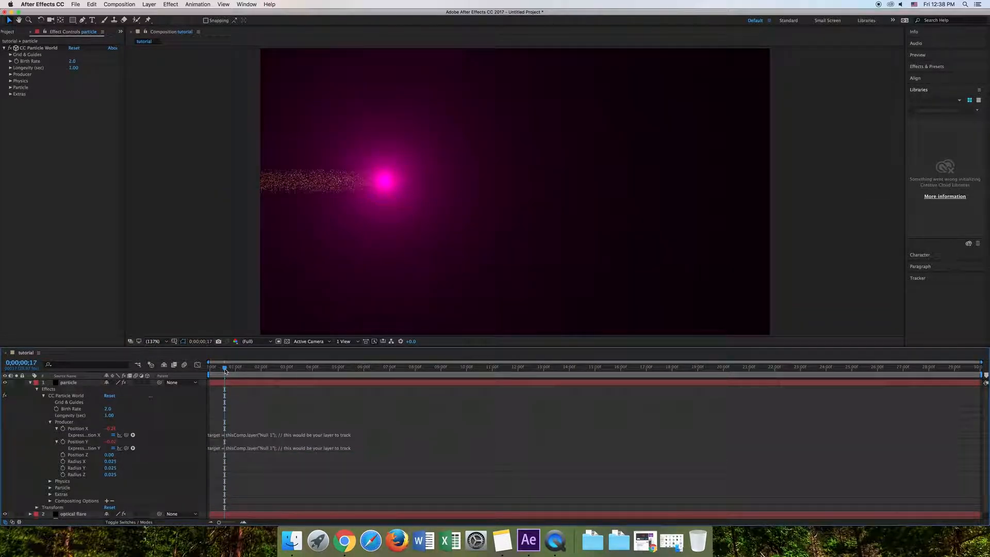
- Scrub the timeline from the start to check that the particles follow the flare
{"action": "key", "text": "Home"}
{"action": "left_click_drag", "start_coordinate": [210, 371], "coordinate": [244, 376]}
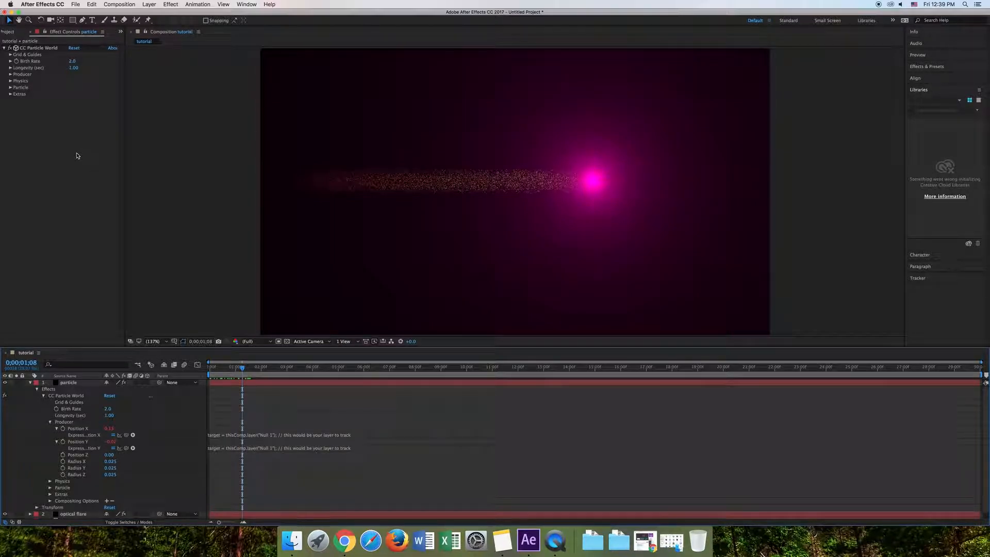
- Set the Particle Type of CC Particle World to Bubble
{"action": "left_click", "coordinate": [11, 89]}
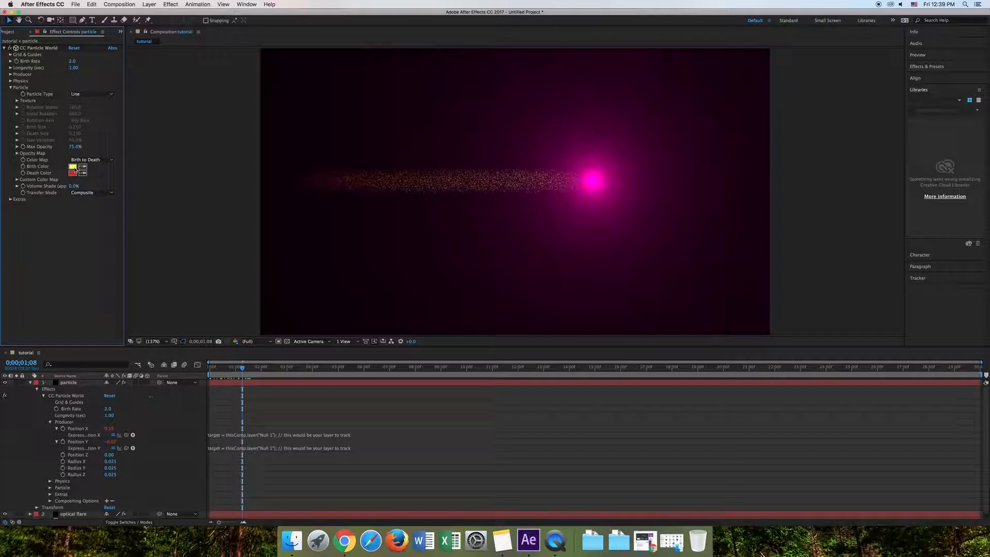
{"action": "left_click", "coordinate": [103, 95]}
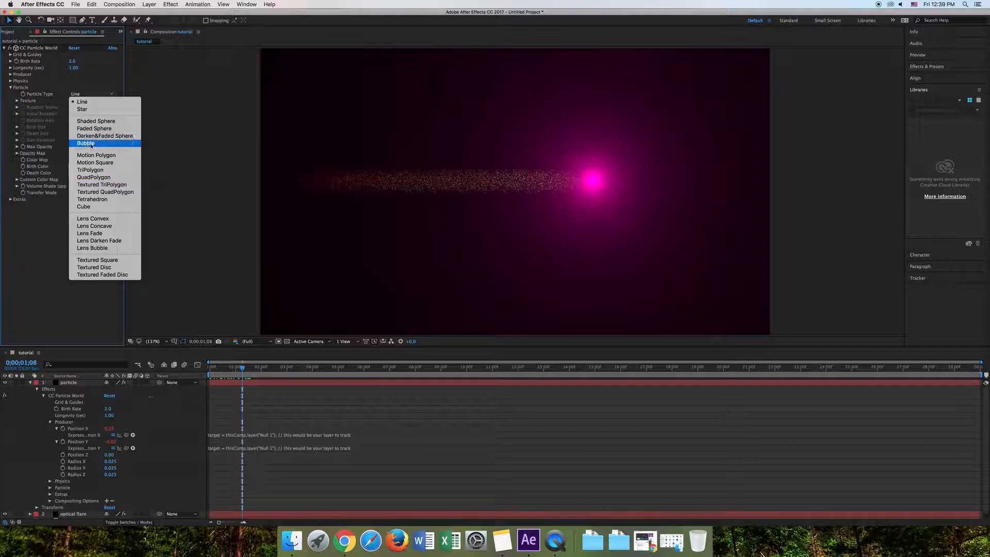
{"action": "left_click", "coordinate": [87, 144]}
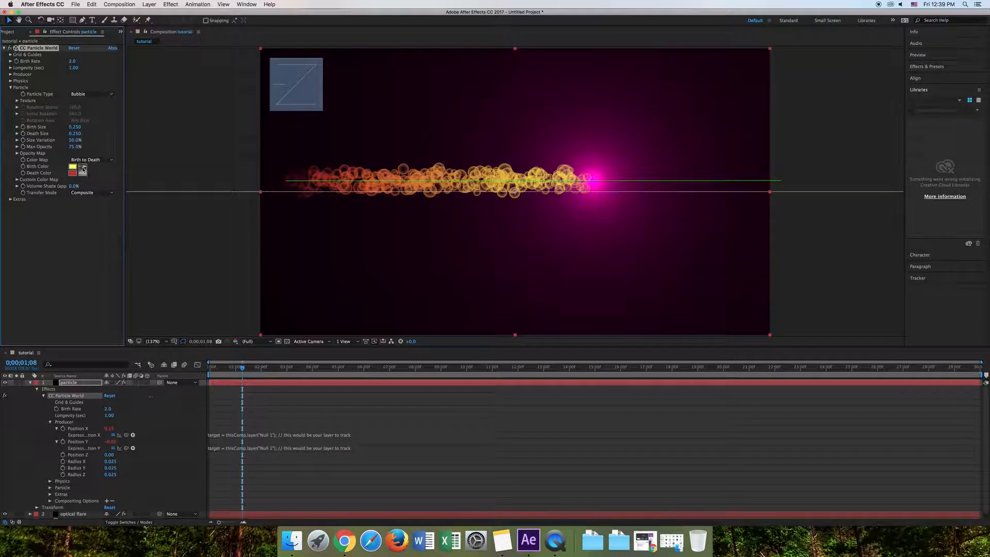
- Change the particles' Birth Color to bright pink, FF00D7
{"action": "left_click", "coordinate": [72, 166]}
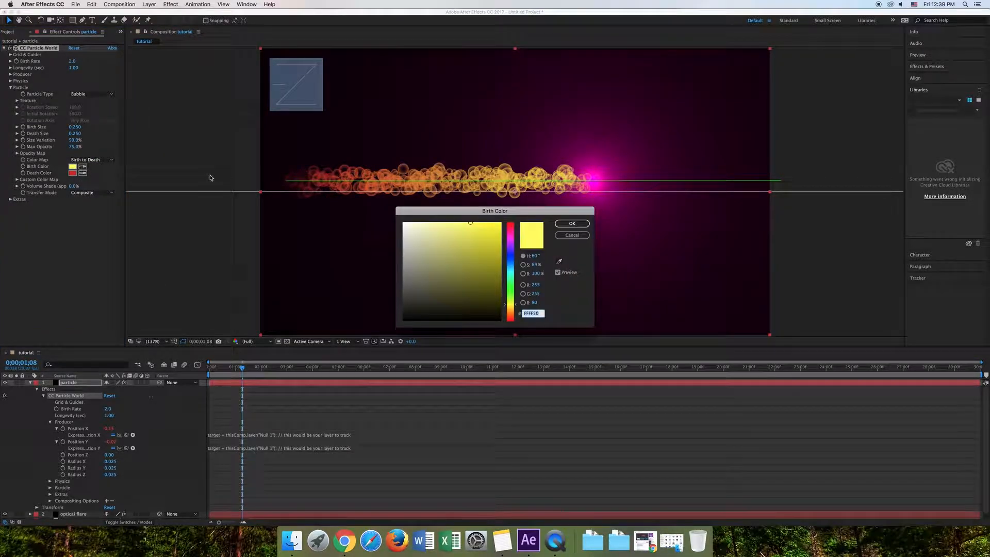
{"action": "left_click", "coordinate": [511, 236]}
{"action": "left_click", "coordinate": [500, 224]}
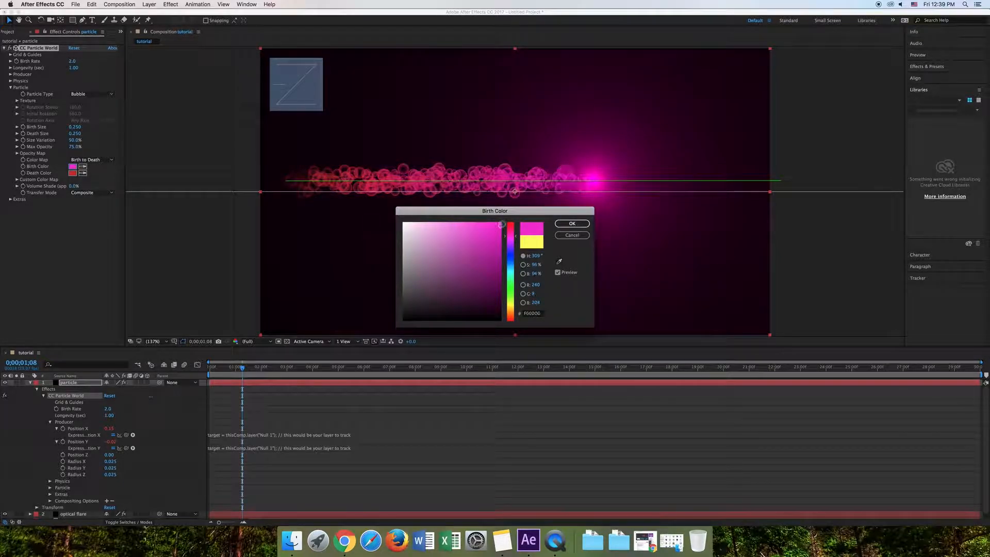
{"action": "left_click", "coordinate": [572, 222]}
- Change the particles' Death Color to a dark teal green
{"action": "left_click", "coordinate": [73, 173]}
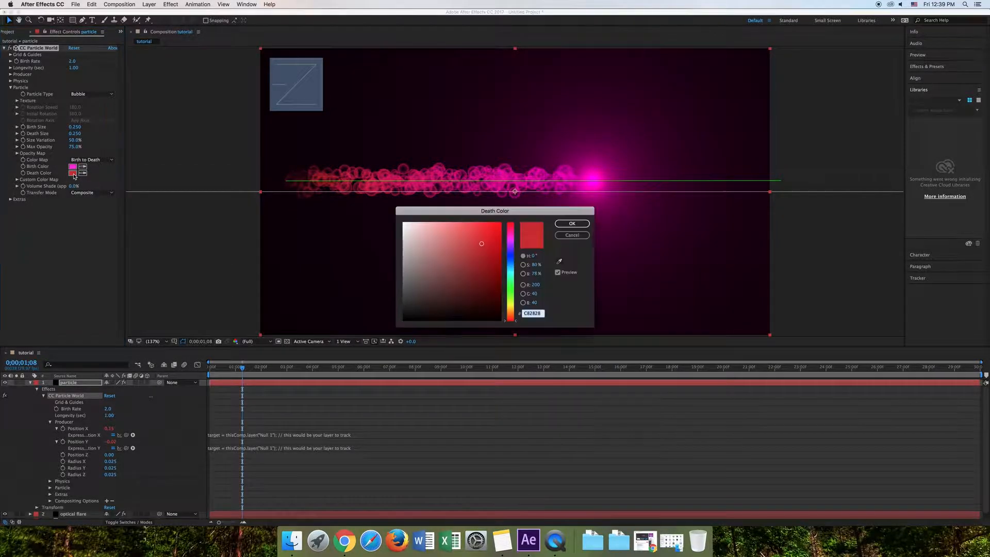
{"action": "left_click", "coordinate": [510, 282]}
{"action": "left_click", "coordinate": [511, 282]}
{"action": "left_click", "coordinate": [498, 277]}
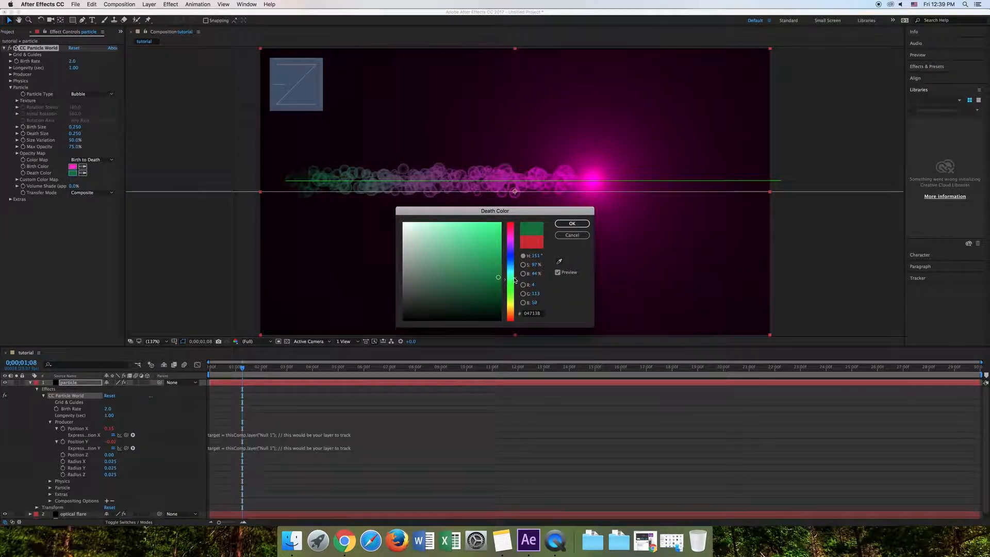
{"action": "left_click_drag", "start_coordinate": [499, 278], "coordinate": [515, 285]}
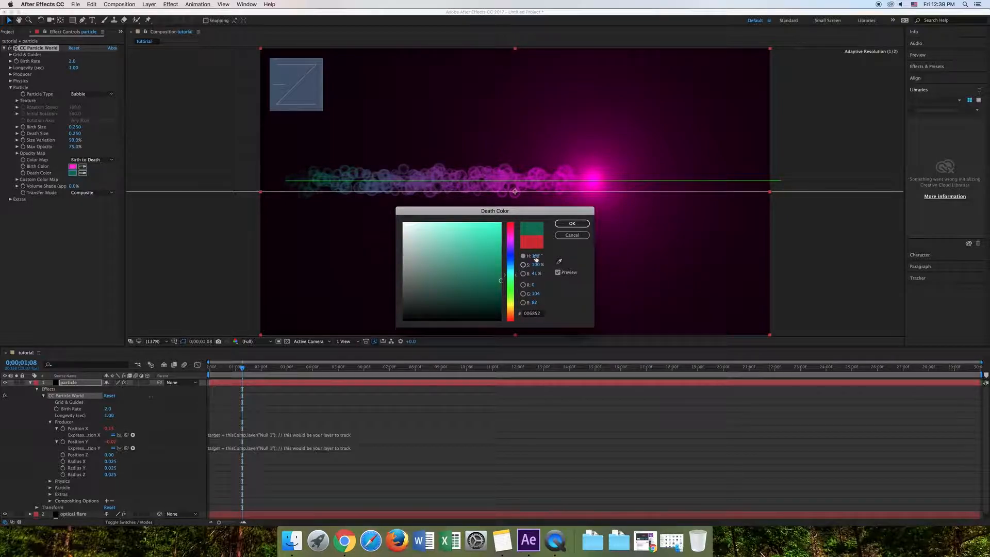
{"action": "left_click", "coordinate": [572, 223]}
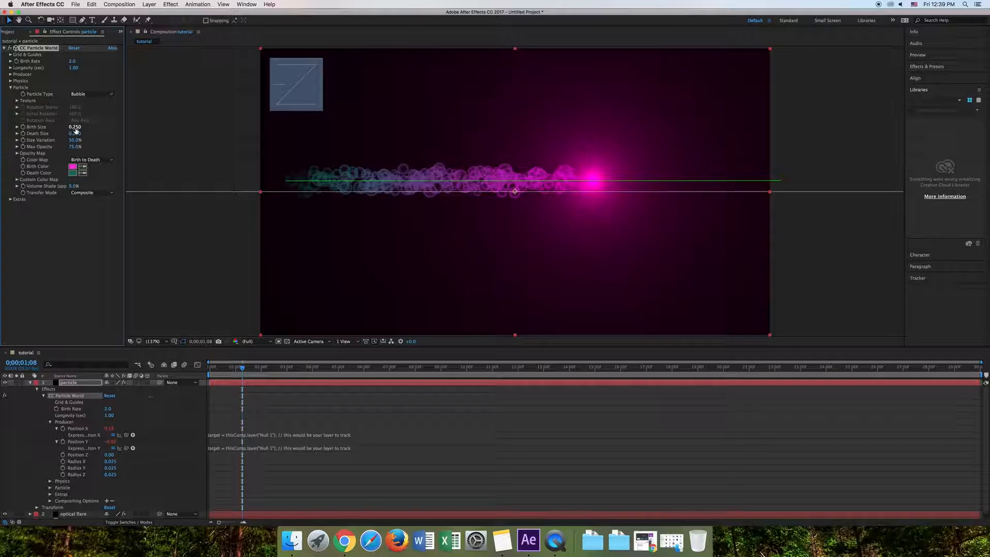
- Enlarge the particles' Death Size, and set Size Variation to 100% and Max Opacity to 56%
{"action": "left_click_drag", "start_coordinate": [74, 133], "coordinate": [90, 134]}
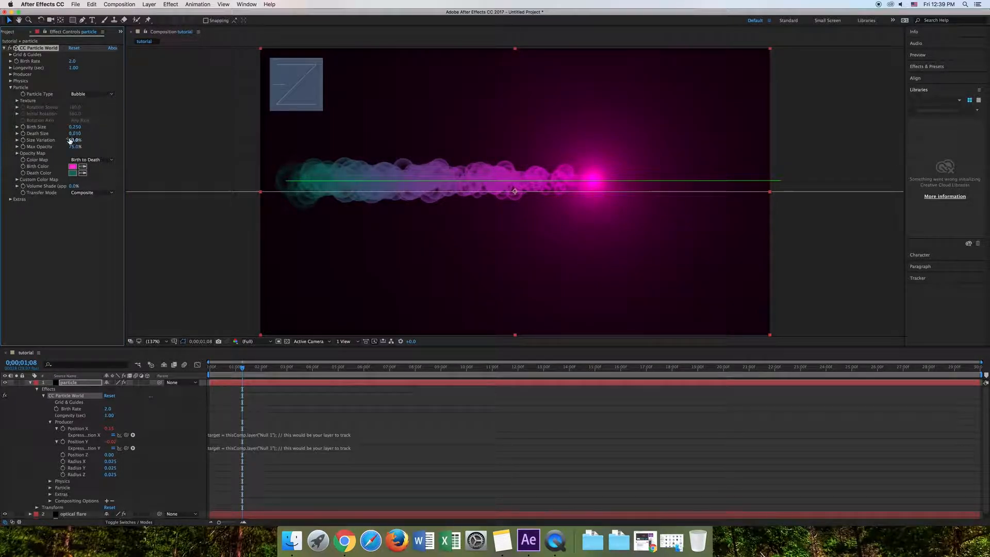
{"action": "left_click_drag", "start_coordinate": [75, 140], "coordinate": [2, 147]}
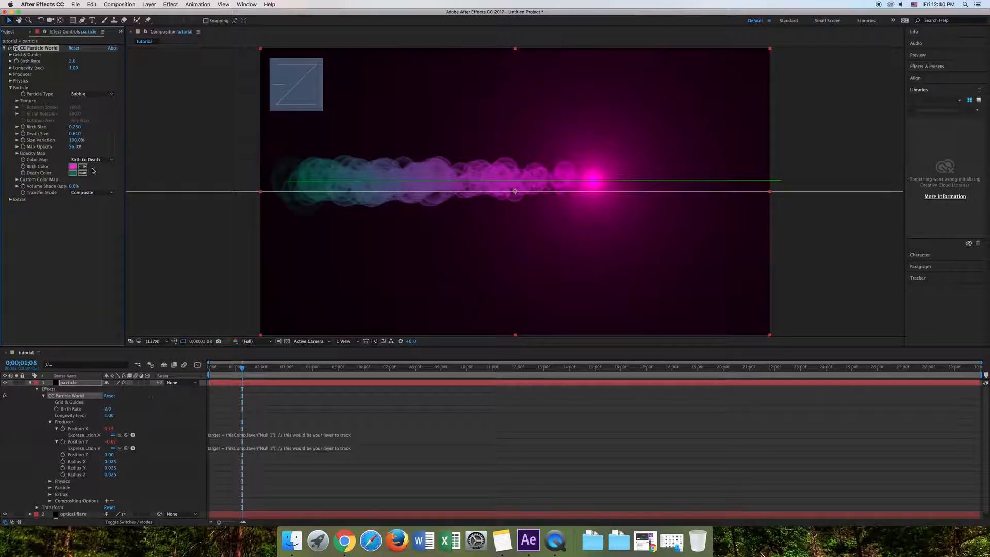
{"action": "left_click", "coordinate": [11, 87]}
{"action": "left_click", "coordinate": [11, 81]}
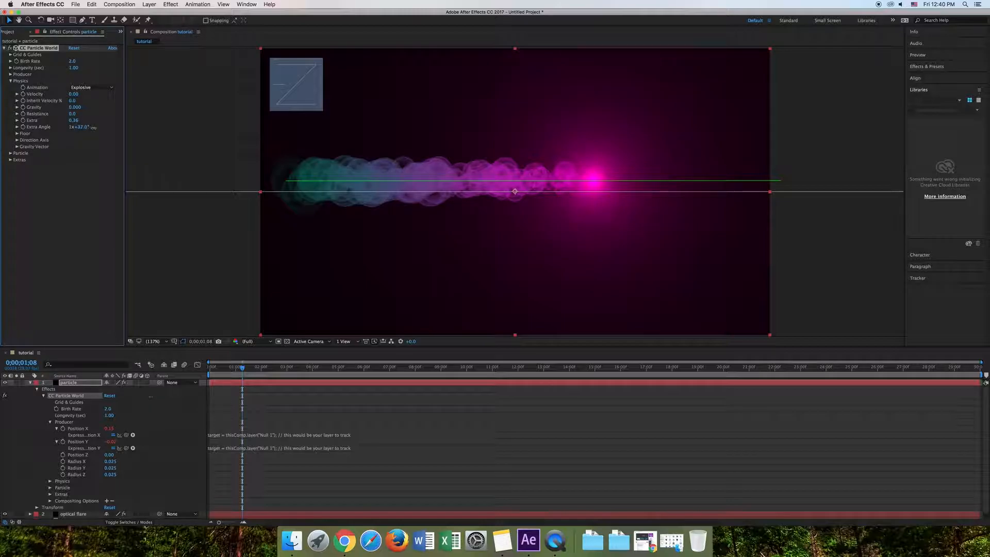
{"action": "left_click", "coordinate": [11, 81]}
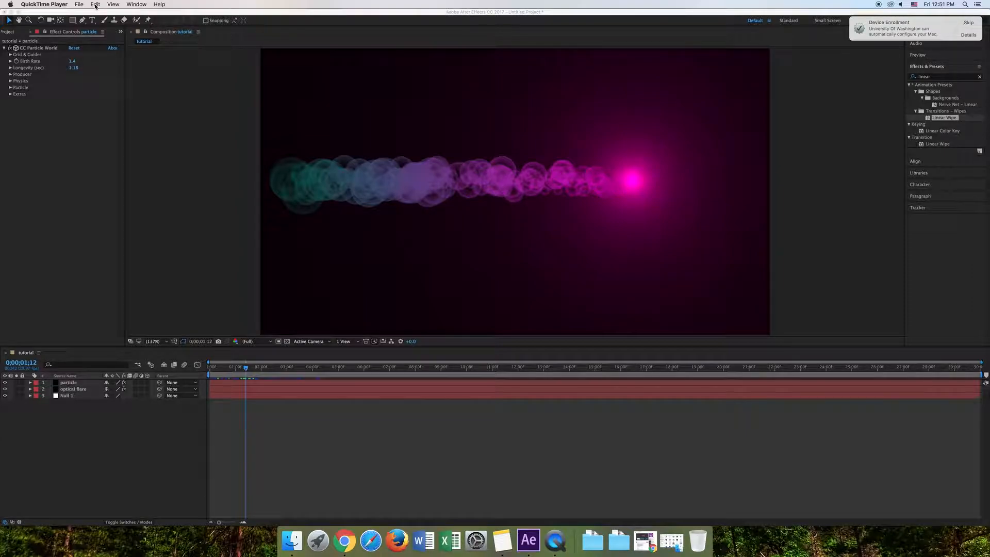
- Create a new text layer reading "Tech Support"
{"action": "left_click", "coordinate": [146, 88]}
{"action": "left_click", "coordinate": [147, 6]}
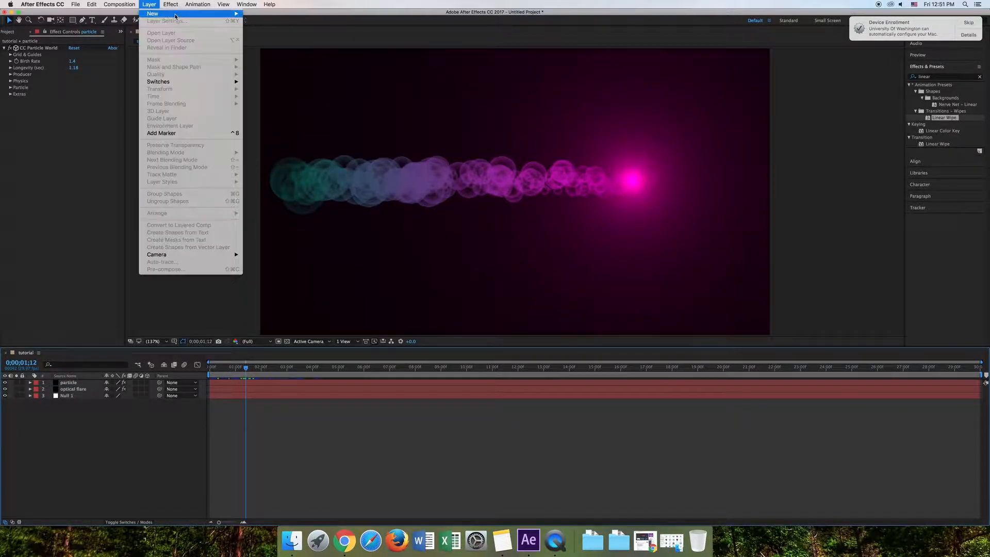
{"action": "mouse_move", "coordinate": [155, 14]}
{"action": "left_click", "coordinate": [271, 18]}
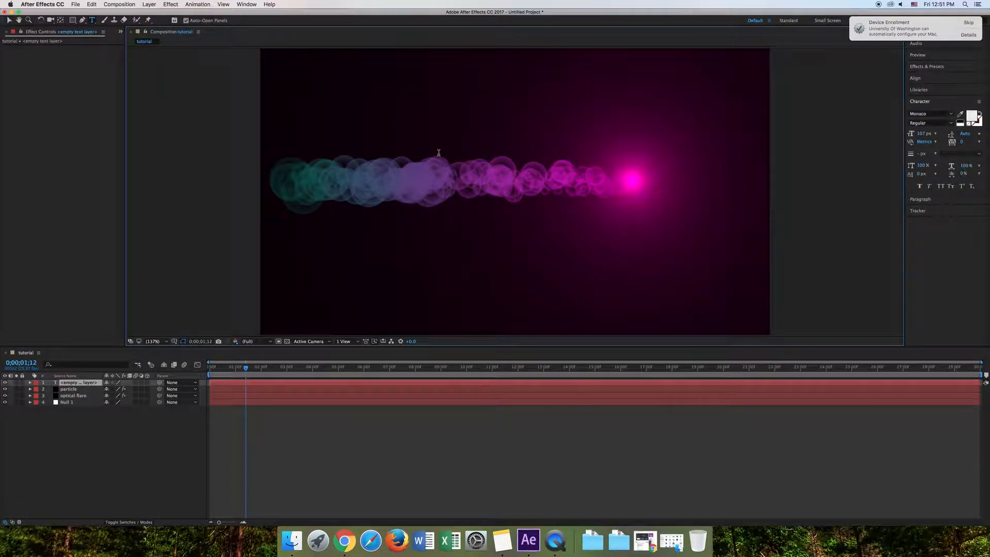
{"action": "type", "text": "Tech S"}
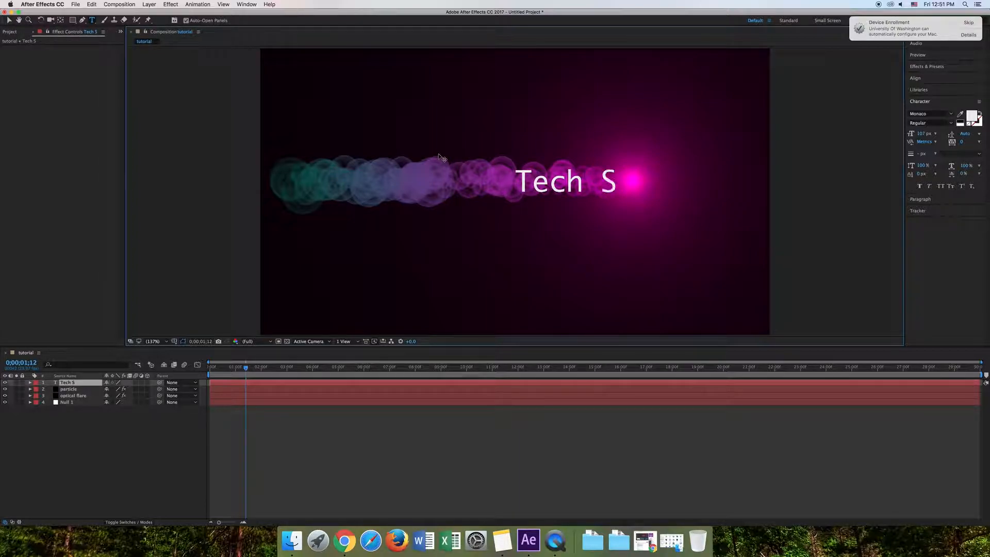
{"action": "type", "text": "upport"}
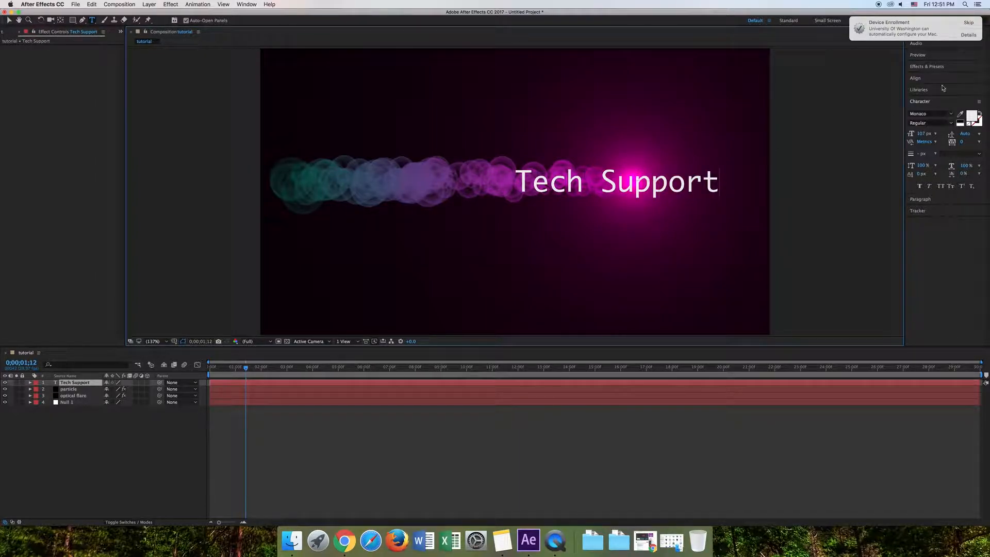
- Select the whole "Tech Support" text and set its font size to 109 px, keeping the Monaco font
{"action": "left_click", "coordinate": [952, 114]}
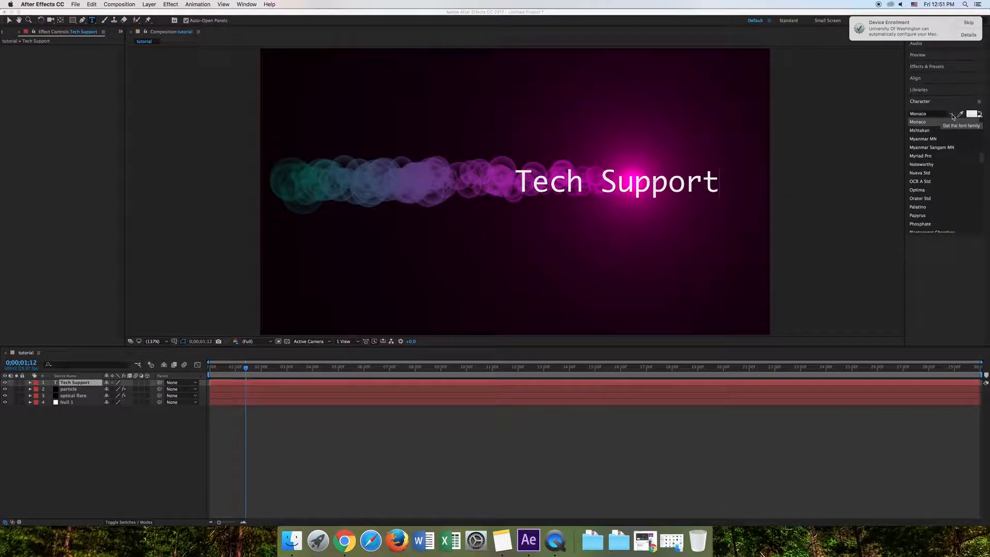
{"action": "left_click", "coordinate": [952, 114]}
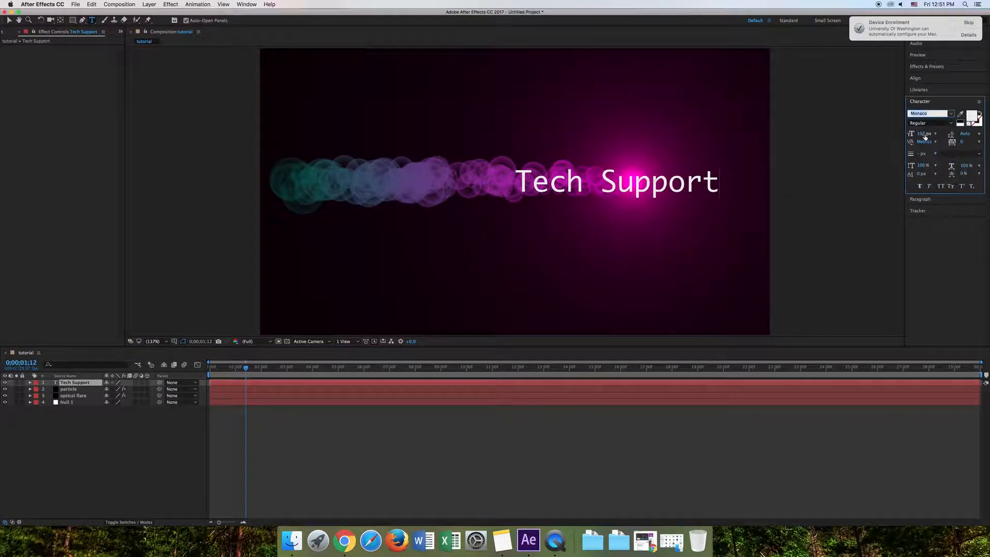
{"action": "left_click_drag", "start_coordinate": [925, 135], "coordinate": [927, 134]}
{"action": "left_click", "coordinate": [713, 184]}
{"action": "left_click_drag", "start_coordinate": [713, 184], "coordinate": [449, 183]}
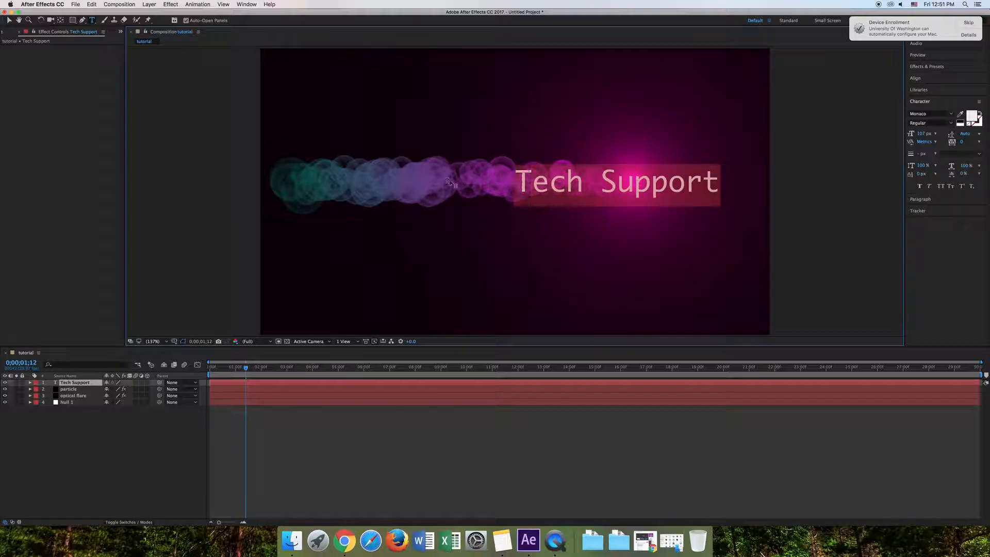
{"action": "left_click_drag", "start_coordinate": [922, 133], "coordinate": [923, 133]}
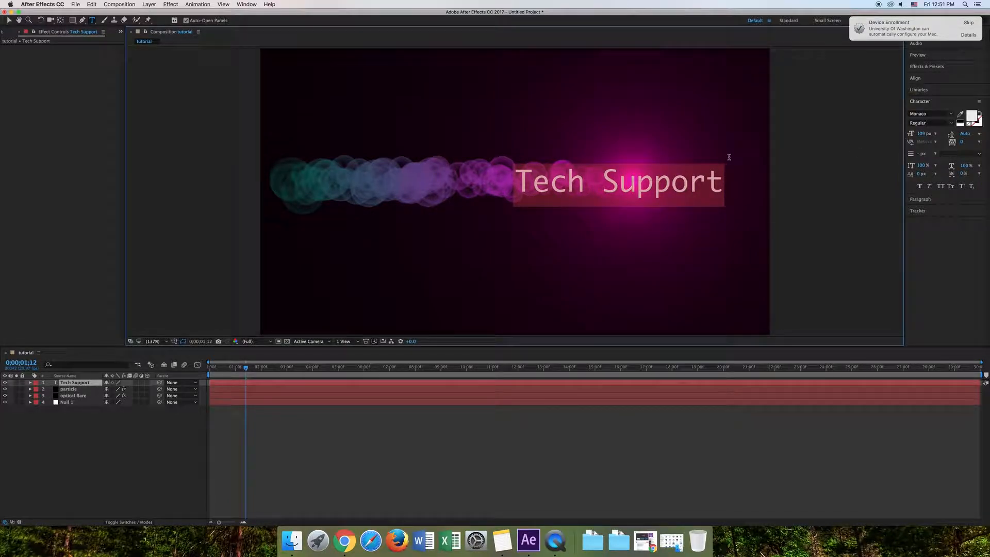
- Move the "Tech Support" text to the middle of the frame over the particle trail and dismiss the Device Enrollment notification
{"action": "left_click_drag", "start_coordinate": [729, 155], "coordinate": [623, 154]}
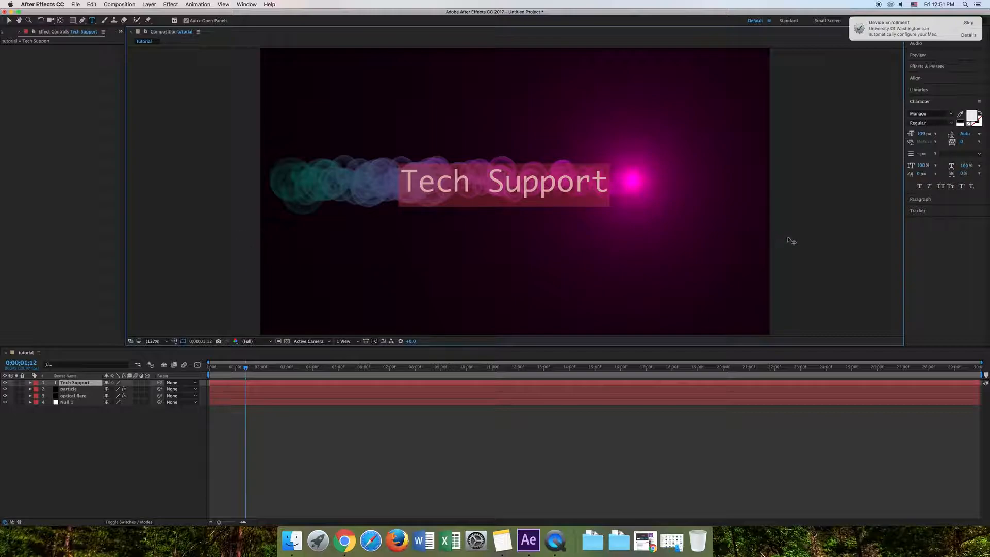
{"action": "left_click", "coordinate": [609, 181]}
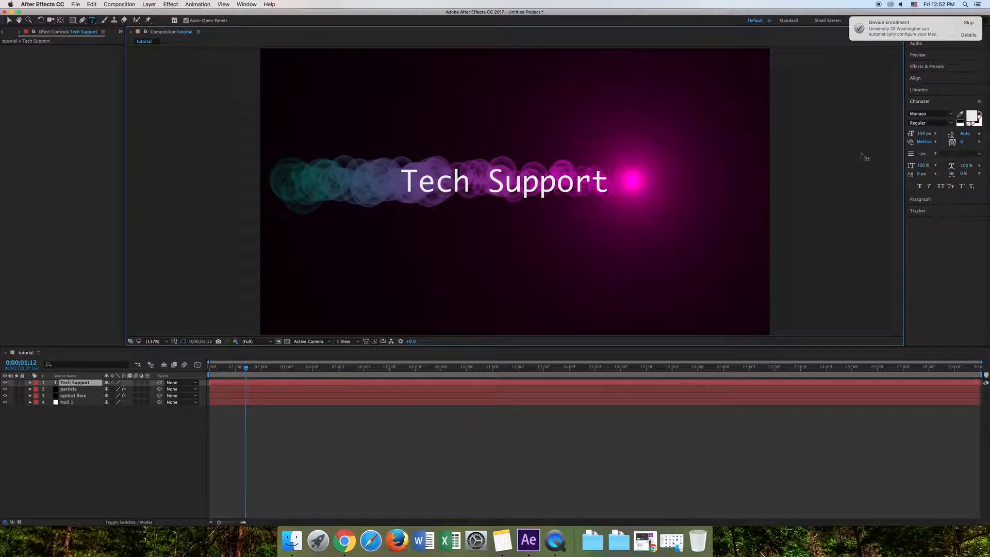
{"action": "left_click", "coordinate": [968, 28]}
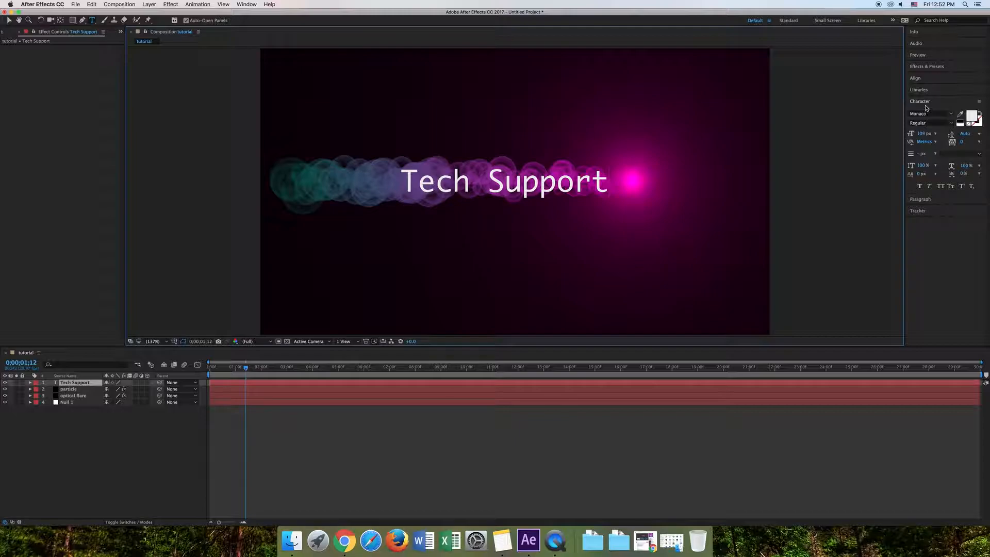
- Apply the Linear Wipe animation preset to the Tech Support layer and reveal its Transition Completion keyframes in the timeline
{"action": "left_click", "coordinate": [921, 67]}
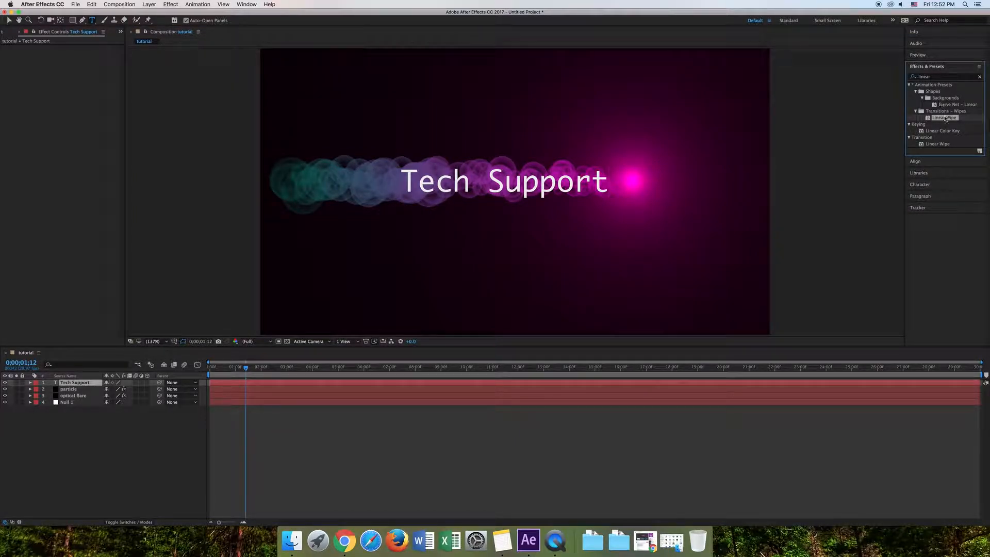
{"action": "left_click_drag", "start_coordinate": [947, 121], "coordinate": [80, 384]}
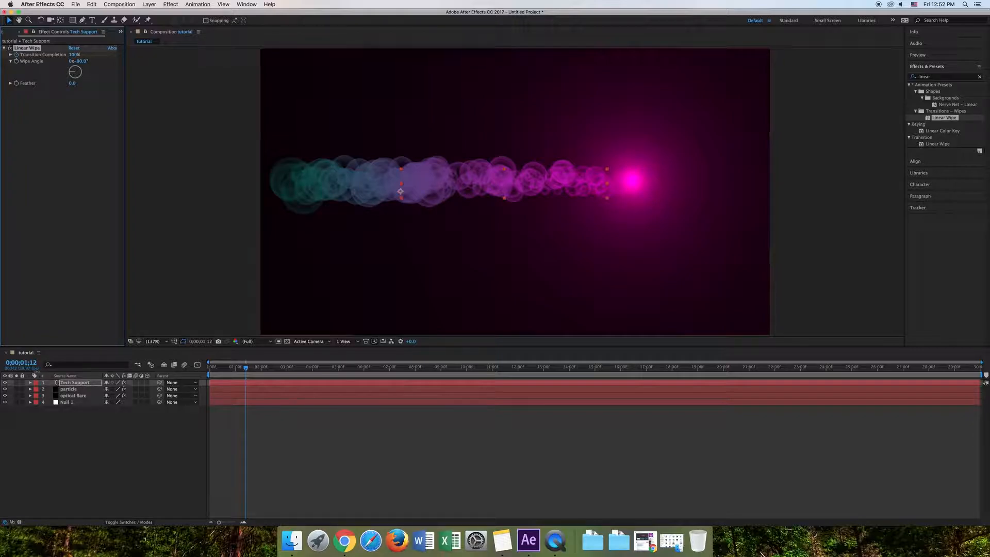
{"action": "left_click", "coordinate": [30, 382]}
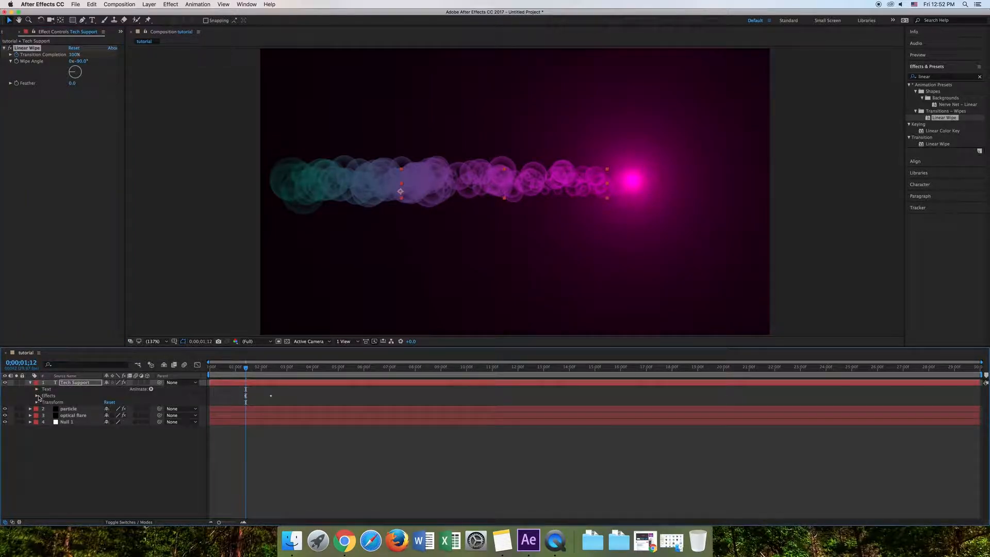
{"action": "left_click", "coordinate": [37, 396]}
{"action": "left_click", "coordinate": [43, 403]}
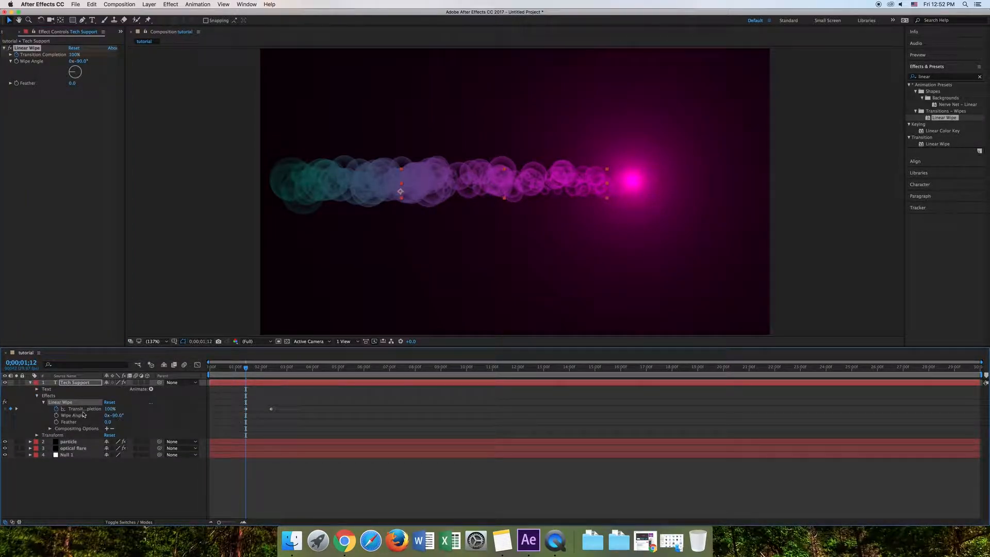
{"action": "left_click", "coordinate": [91, 410]}
- Shift both Transition Completion keyframes slightly later so the text reveal starts at the tail of the particle trail
{"action": "mouse_move", "coordinate": [246, 370]}
{"action": "left_mouse_down"}
{"action": "mouse_move", "coordinate": [222, 372]}
{"action": "mouse_move", "coordinate": [256, 375]}
{"action": "left_mouse_up"}
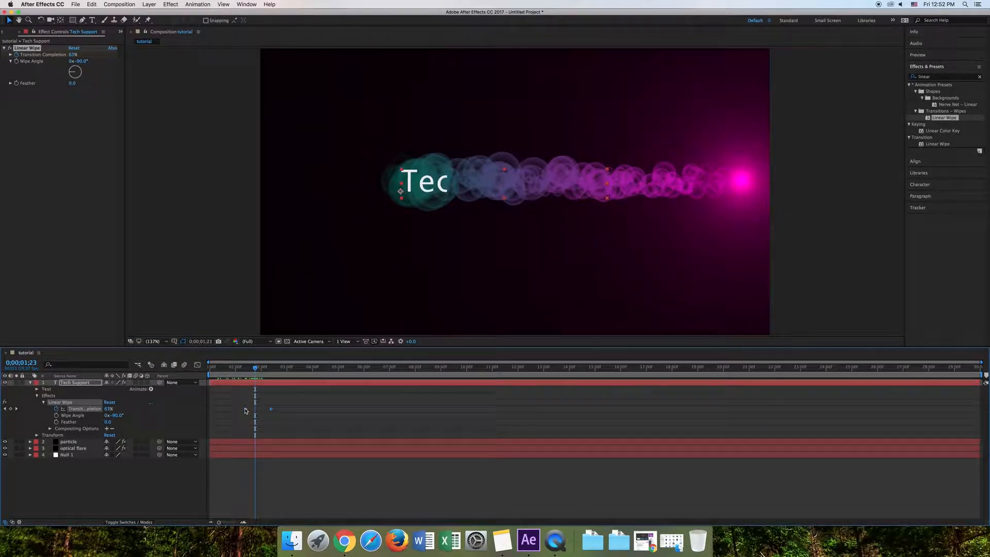
{"action": "left_click_drag", "start_coordinate": [245, 410], "coordinate": [275, 413]}
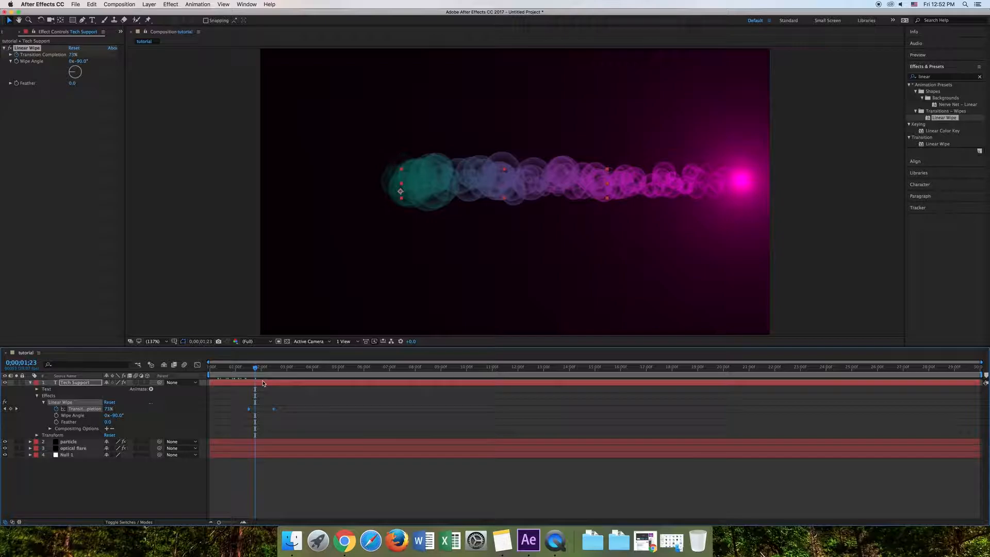
{"action": "mouse_move", "coordinate": [257, 369]}
{"action": "left_mouse_down"}
{"action": "mouse_move", "coordinate": [246, 371]}
{"action": "mouse_move", "coordinate": [258, 372]}
{"action": "left_mouse_up"}
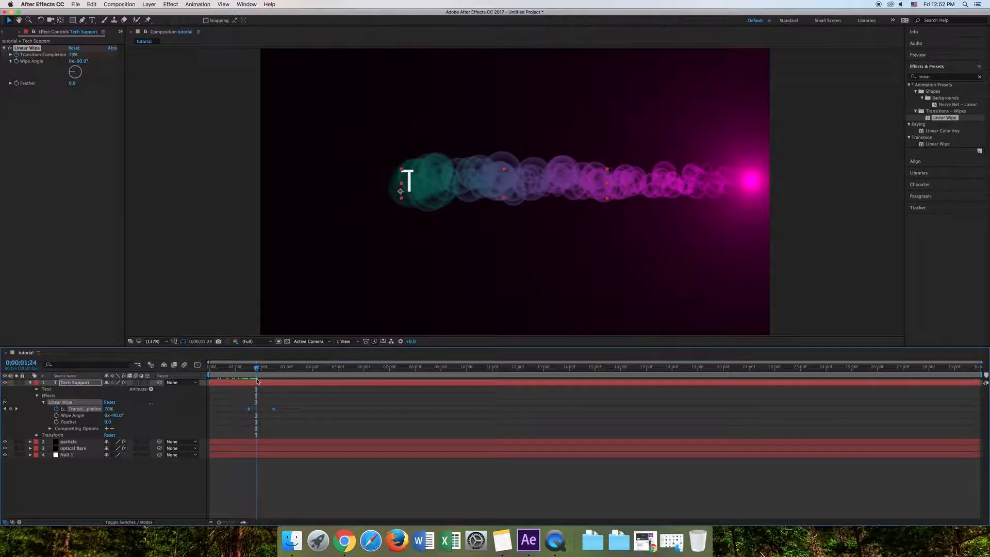
{"action": "left_click_drag", "start_coordinate": [250, 411], "coordinate": [248, 410]}
- Move the last Transition Completion keyframe later to slow the wipe to the trail's pace, and scrub to check the timing
{"action": "mouse_move", "coordinate": [257, 375]}
{"action": "left_mouse_down"}
{"action": "mouse_move", "coordinate": [275, 376]}
{"action": "mouse_move", "coordinate": [248, 378]}
{"action": "mouse_move", "coordinate": [265, 378]}
{"action": "left_mouse_up"}
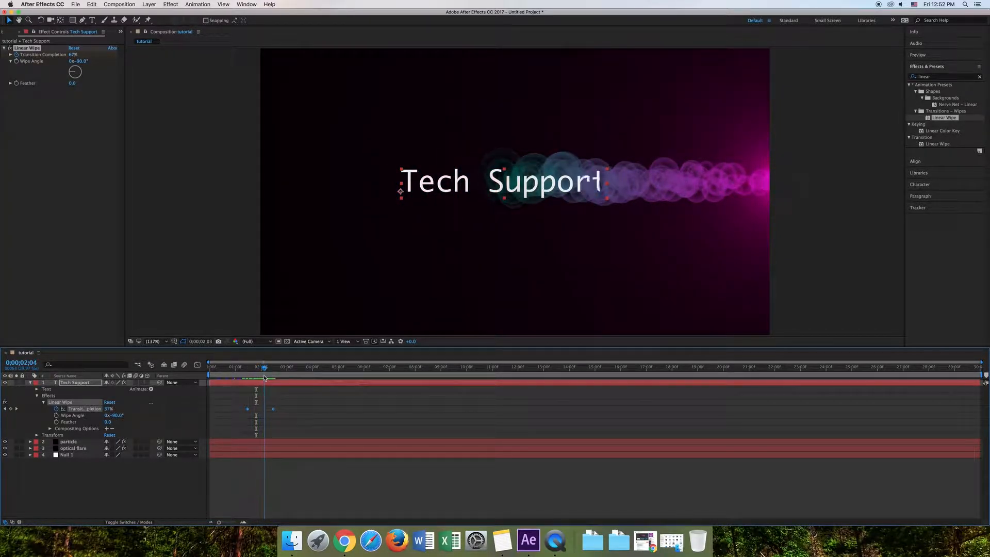
{"action": "left_click", "coordinate": [280, 411]}
{"action": "left_click_drag", "start_coordinate": [273, 411], "coordinate": [279, 411]}
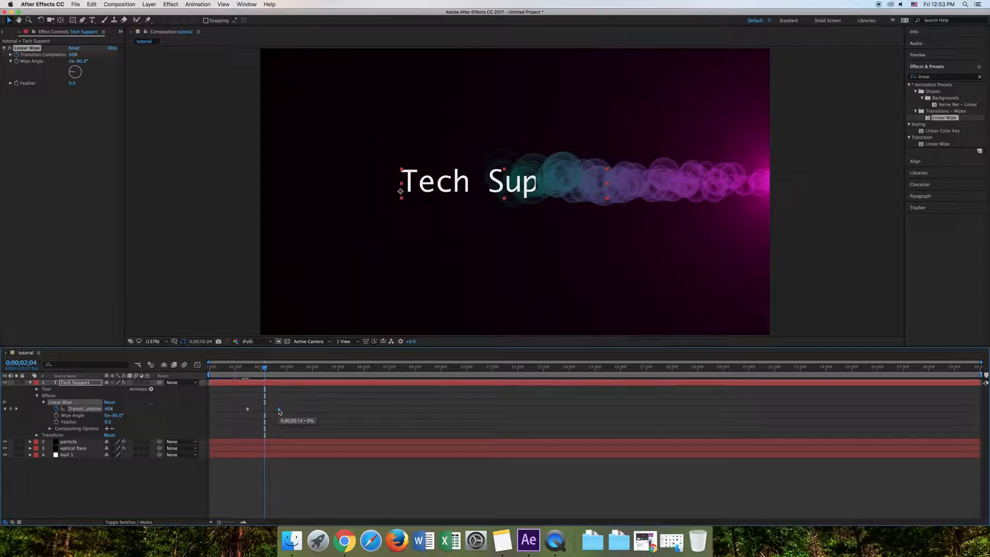
{"action": "mouse_move", "coordinate": [256, 371]}
{"action": "left_mouse_down"}
{"action": "mouse_move", "coordinate": [245, 375]}
{"action": "mouse_move", "coordinate": [289, 382]}
{"action": "mouse_move", "coordinate": [243, 379]}
{"action": "mouse_move", "coordinate": [259, 381]}
{"action": "left_mouse_up"}
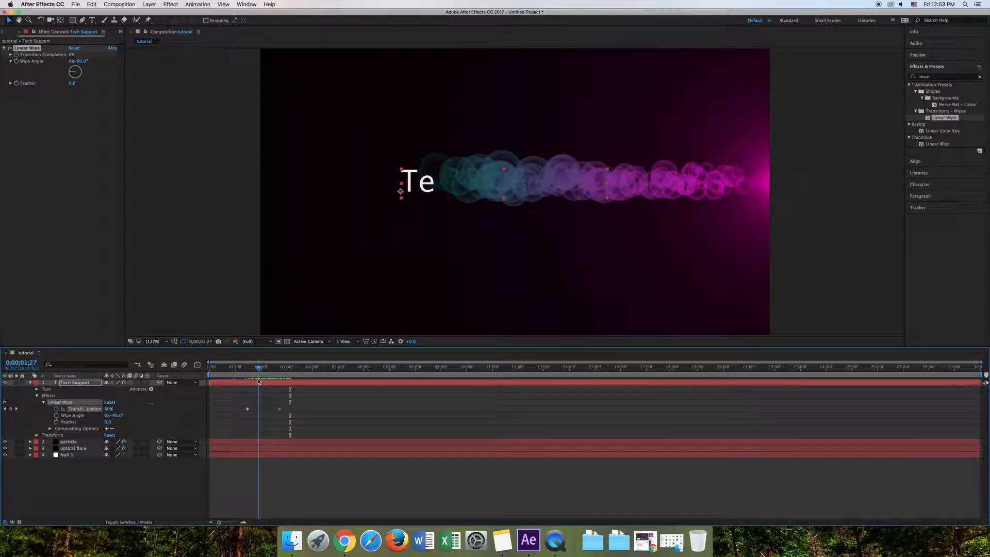
- Set the Linear Wipe's Feather to 150 and scrub through the text reveal to check it
{"action": "left_click", "coordinate": [67, 422]}
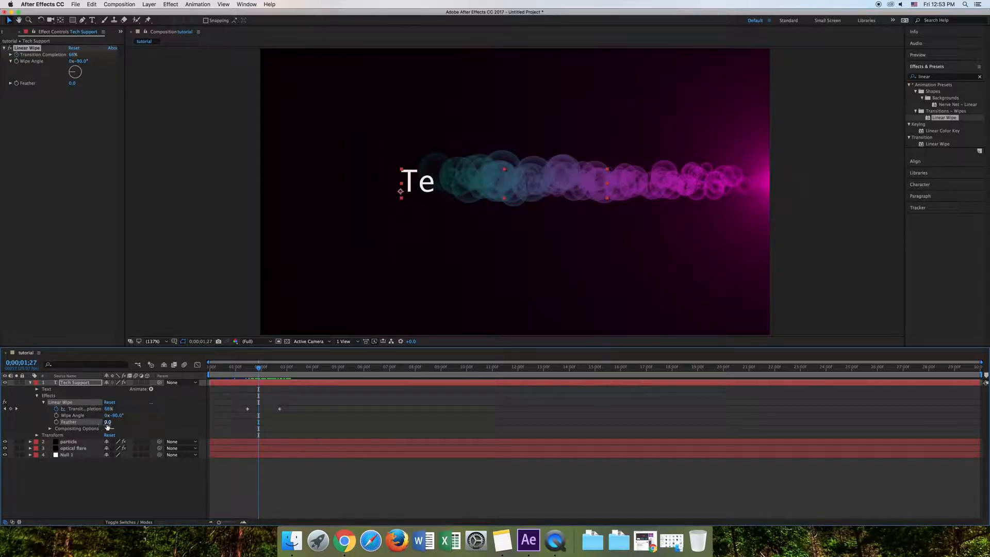
{"action": "left_click_drag", "start_coordinate": [108, 423], "coordinate": [116, 423]}
{"action": "left_click_drag", "start_coordinate": [141, 424], "coordinate": [146, 424]}
{"action": "left_click_drag", "start_coordinate": [259, 369], "coordinate": [281, 383]}
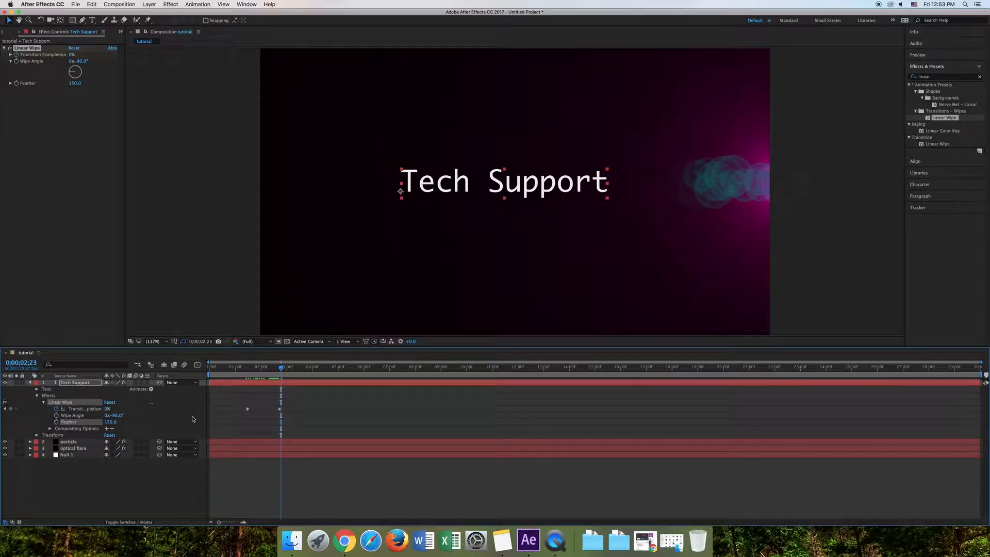
- Add a Transition Completion keyframe of 100% at 0;00;04;03 so the Linear Wipe hides the Tech Support text again
{"action": "left_click_drag", "start_coordinate": [269, 372], "coordinate": [316, 384]}
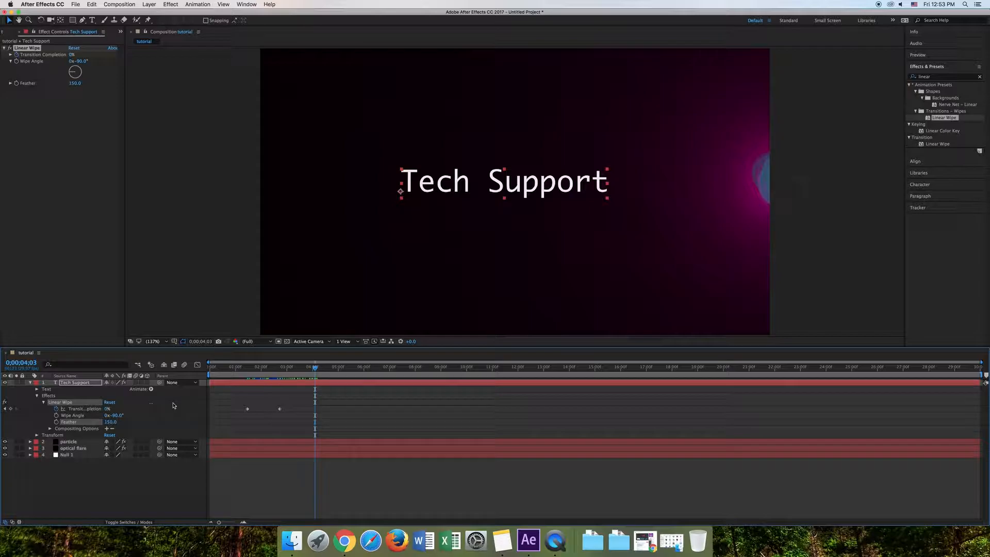
{"action": "left_click", "coordinate": [11, 410]}
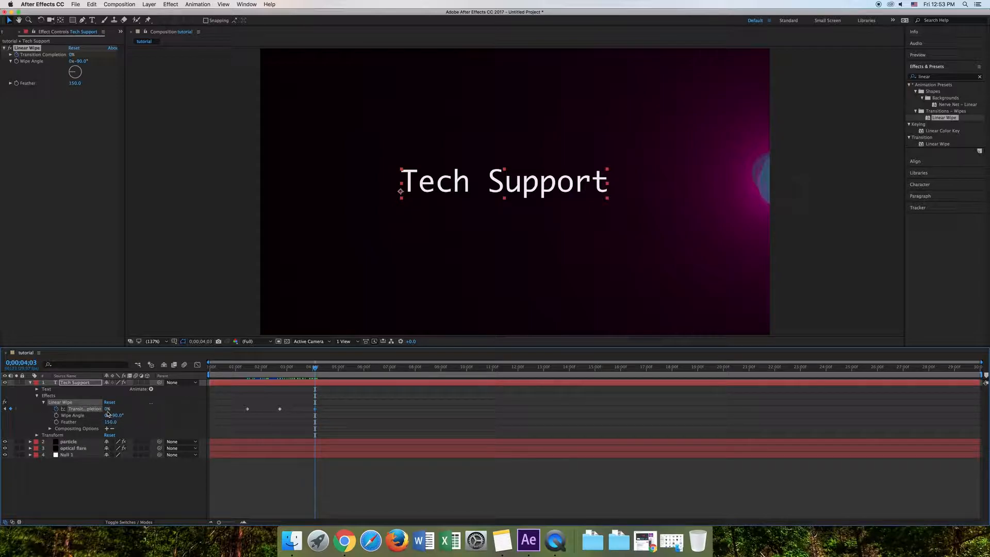
{"action": "left_click_drag", "start_coordinate": [107, 409], "coordinate": [137, 412]}
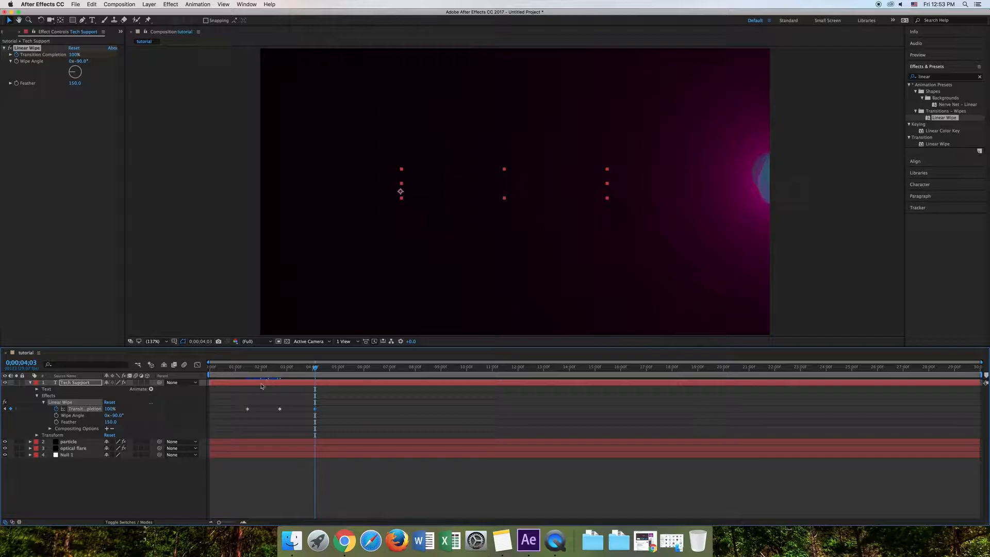
- Keyframe the Linear Wipe's Wipe Angle at -90° at 0;00;01;14 and 0;00;02;22, and at +90° at 0;00;04;03
{"action": "left_click_drag", "start_coordinate": [316, 370], "coordinate": [248, 393]}
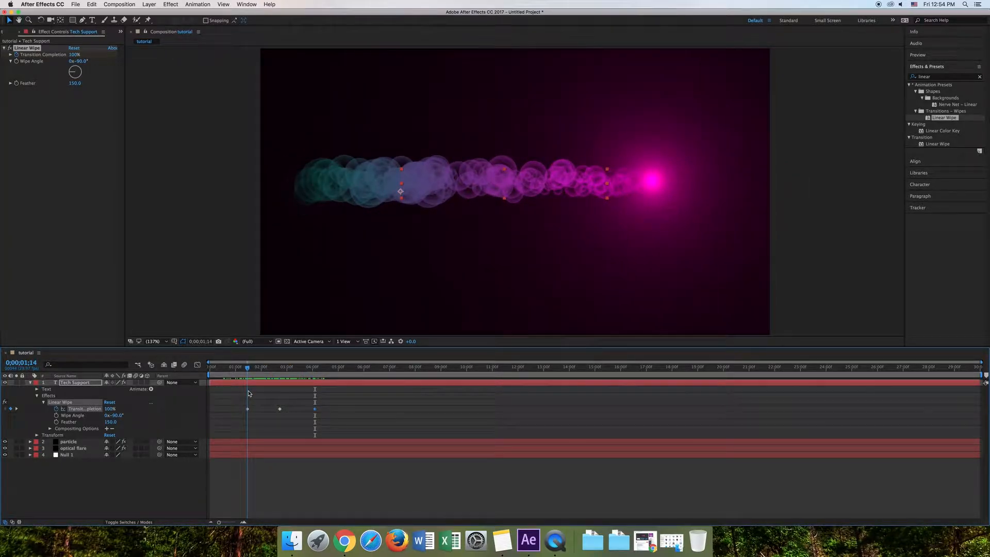
{"action": "left_click", "coordinate": [57, 416]}
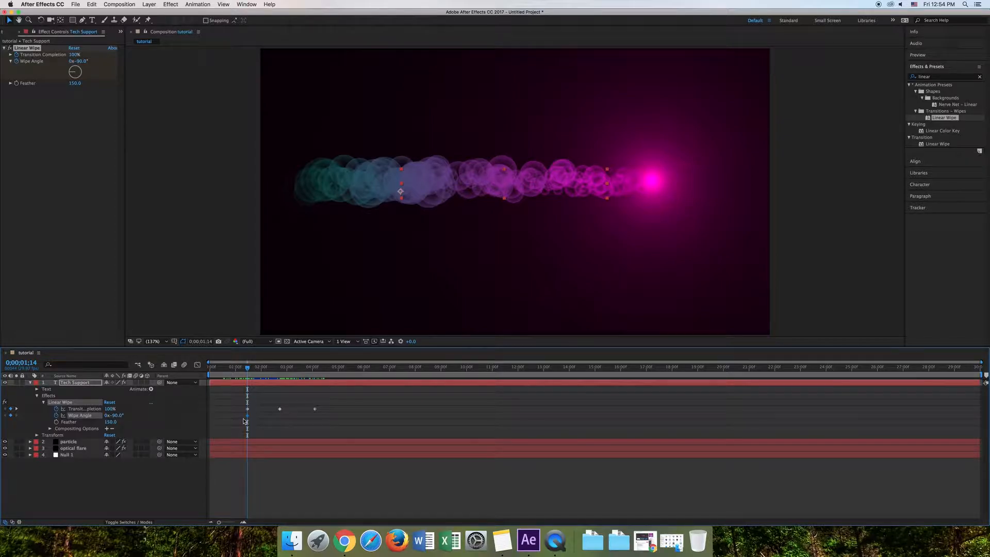
{"action": "left_click_drag", "start_coordinate": [248, 370], "coordinate": [281, 375]}
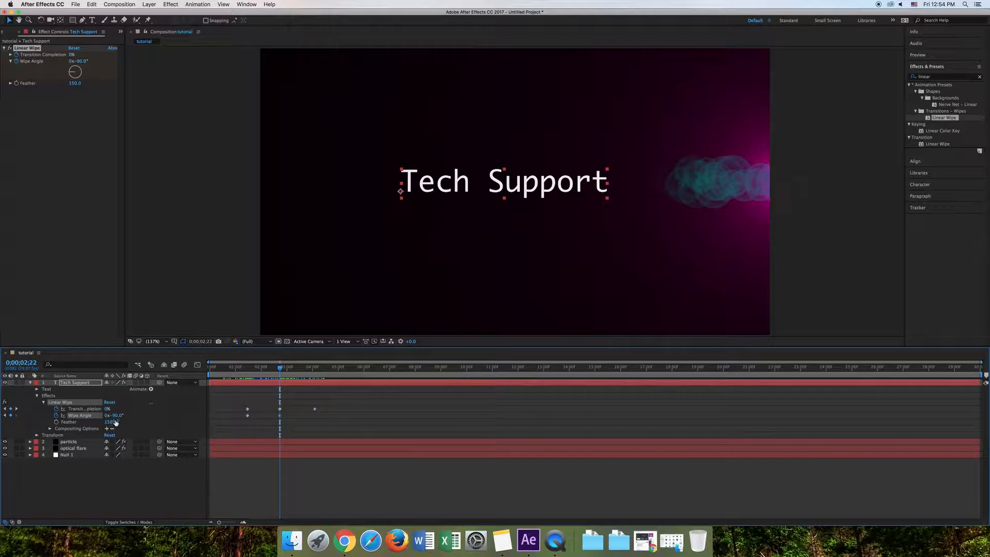
{"action": "left_click_drag", "start_coordinate": [279, 370], "coordinate": [316, 375]}
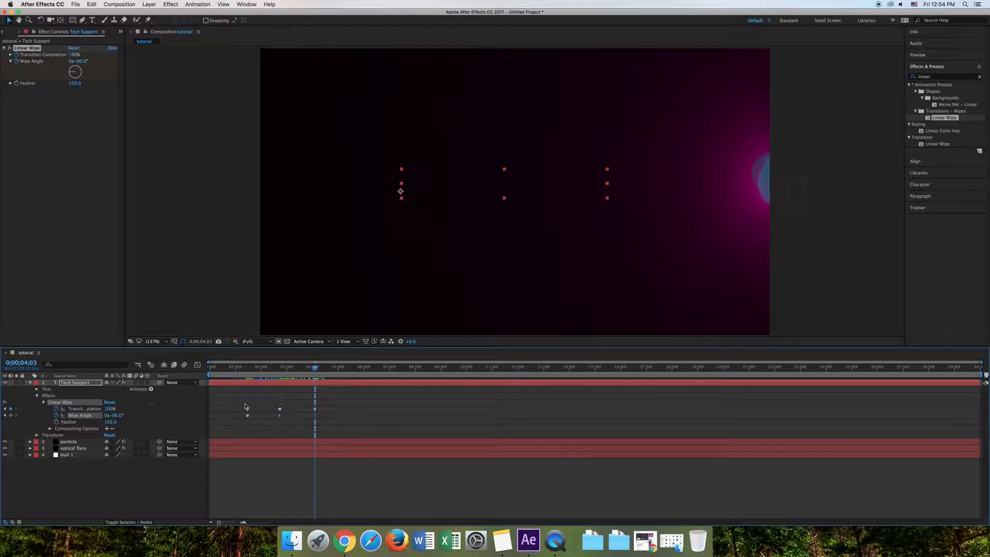
{"action": "left_click_drag", "start_coordinate": [111, 415], "coordinate": [159, 418]}
{"action": "mouse_move", "coordinate": [314, 370]}
{"action": "left_mouse_down"}
{"action": "mouse_move", "coordinate": [237, 372]}
{"action": "mouse_move", "coordinate": [330, 380]}
{"action": "left_mouse_up"}
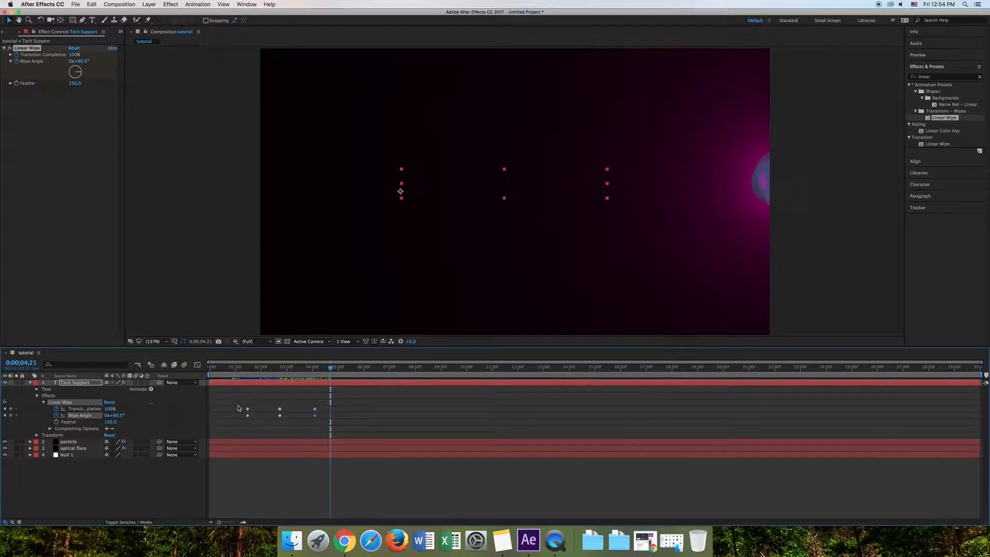
{"action": "left_click", "coordinate": [51, 429]}
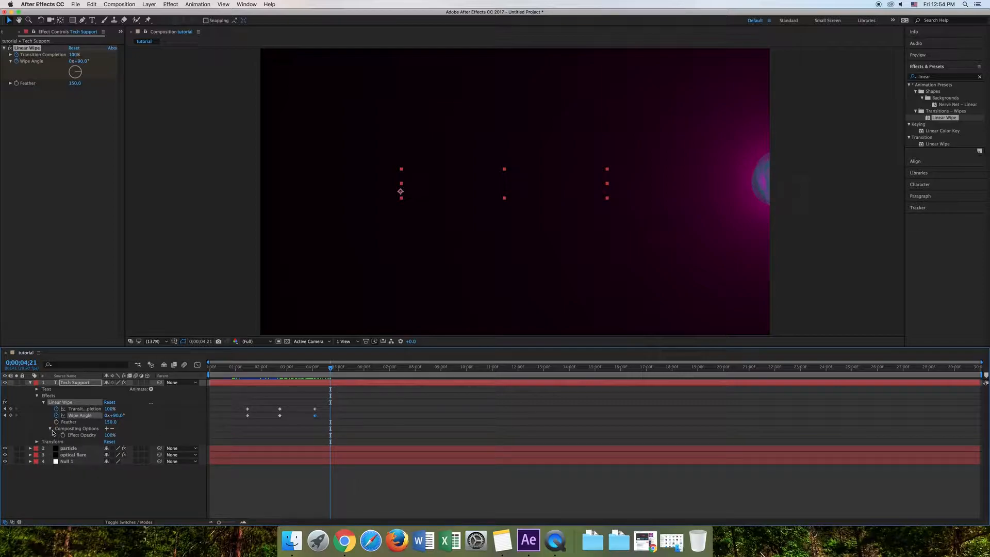
{"action": "left_click", "coordinate": [52, 431]}
{"action": "left_click", "coordinate": [51, 429]}
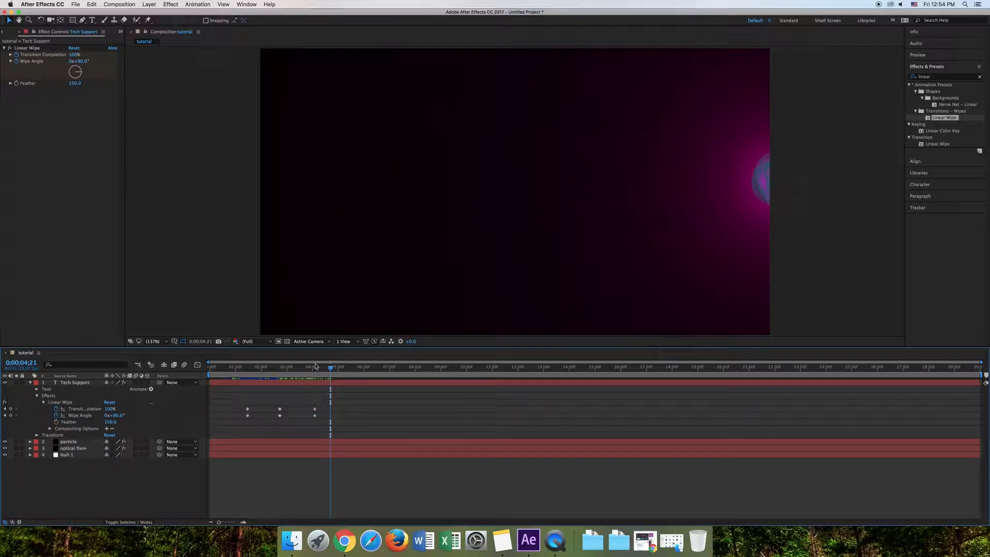
- Keyframe the Tech Support layer's Opacity from 30% at 0;00;01;14 to 100% at 0;00;02;22
{"action": "left_click_drag", "start_coordinate": [330, 369], "coordinate": [247, 377]}
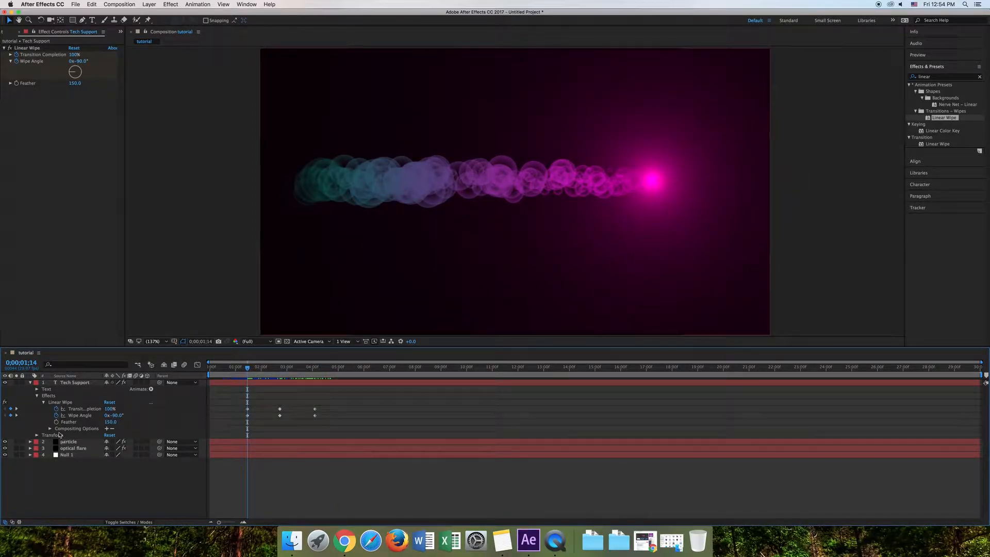
{"action": "left_click", "coordinate": [37, 435]}
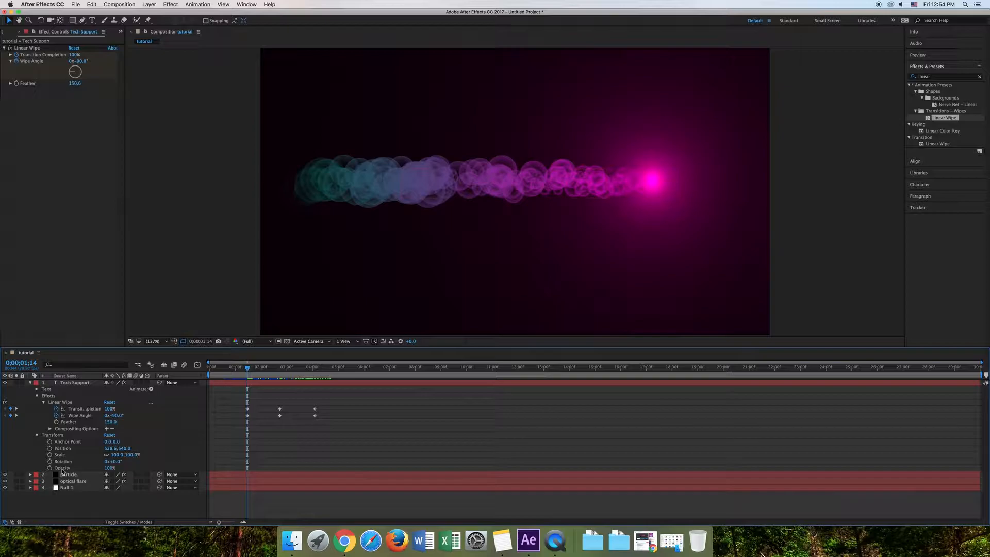
{"action": "left_click", "coordinate": [63, 468]}
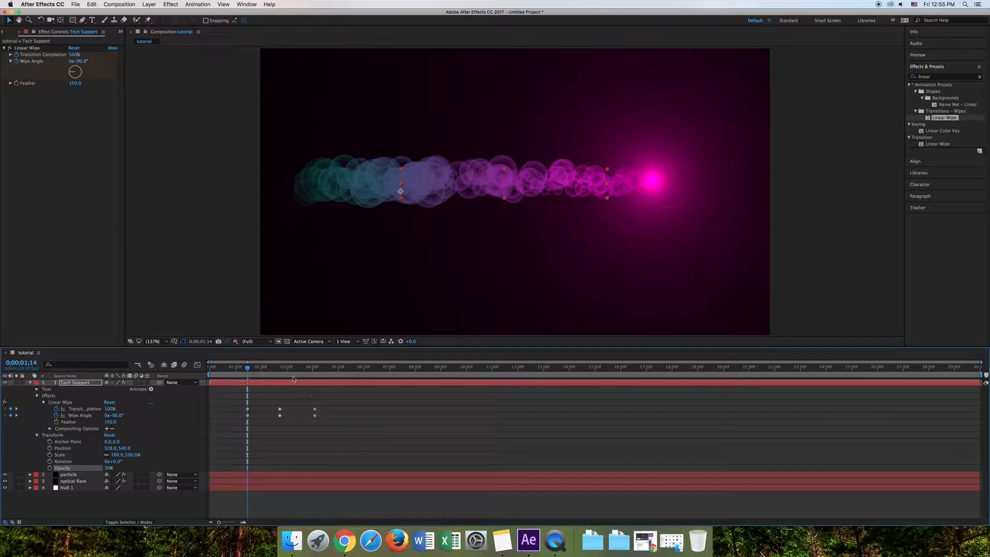
{"action": "mouse_move", "coordinate": [250, 369]}
{"action": "left_mouse_down"}
{"action": "mouse_move", "coordinate": [264, 370]}
{"action": "mouse_move", "coordinate": [248, 374]}
{"action": "left_mouse_up"}
{"action": "left_click_drag", "start_coordinate": [246, 370], "coordinate": [279, 372]}
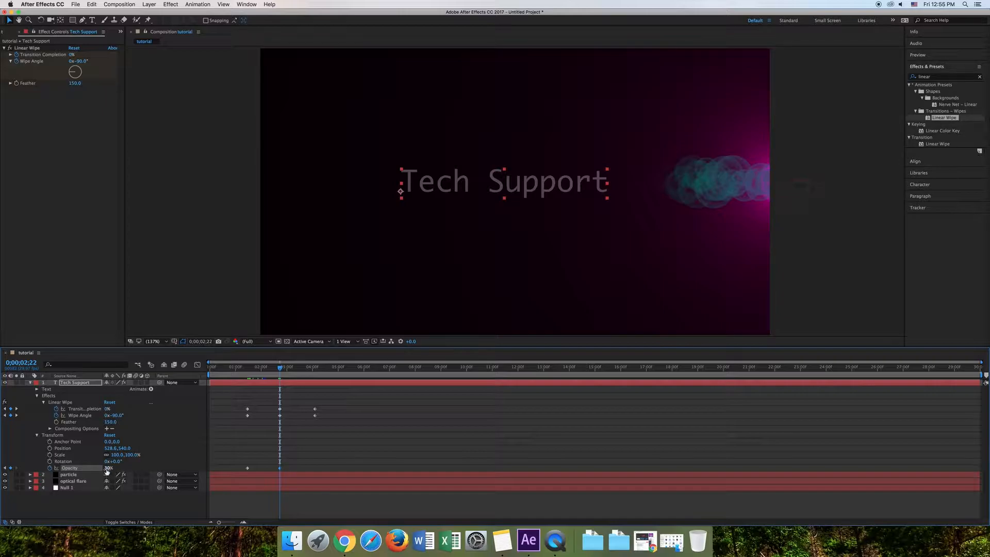
{"action": "left_click_drag", "start_coordinate": [112, 469], "coordinate": [135, 470]}
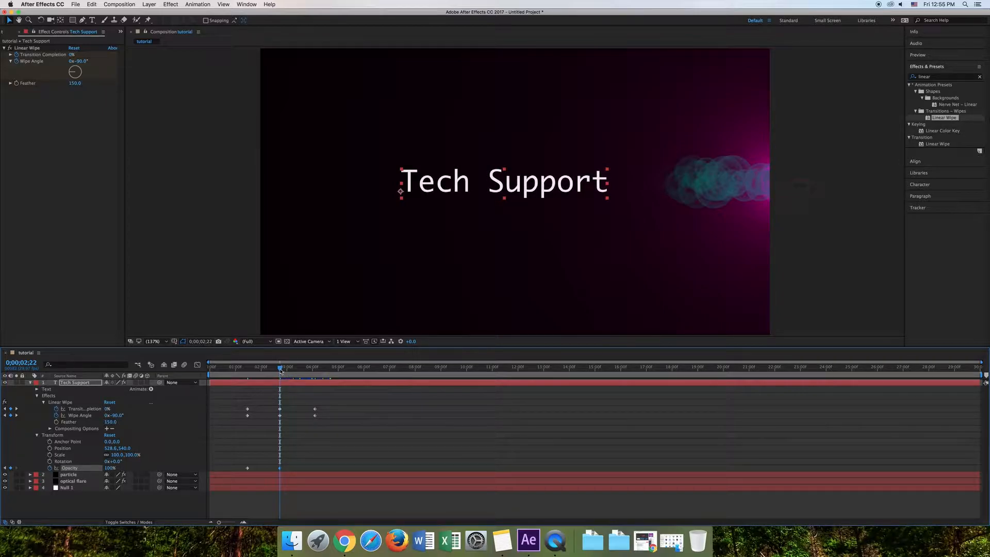
- Move the last Transition Completion and Wipe Angle keyframes later to 0;00;04;17 to slow the text's wipe-out, and scrub to check it
{"action": "left_click_drag", "start_coordinate": [281, 371], "coordinate": [316, 378]}
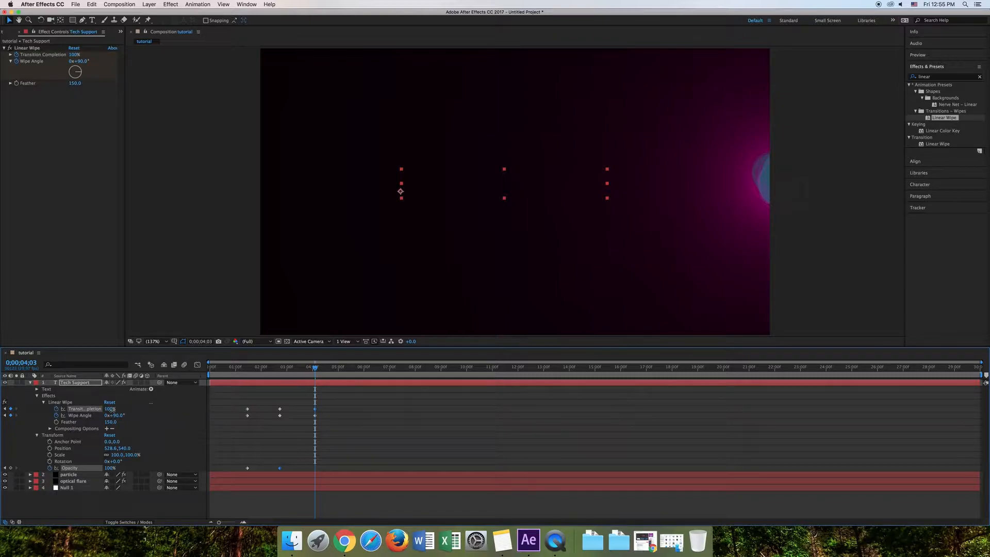
{"action": "left_click_drag", "start_coordinate": [112, 410], "coordinate": [114, 410]}
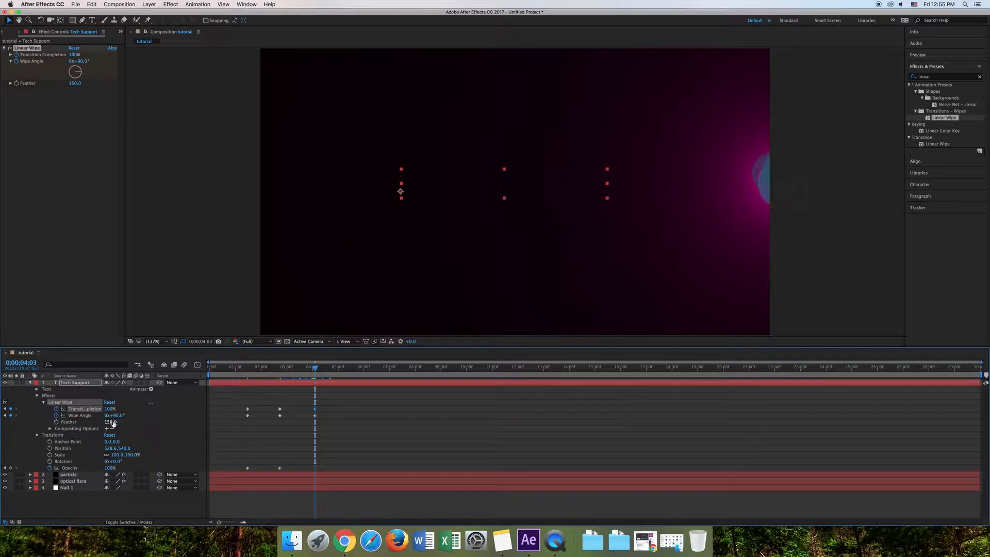
{"action": "left_click_drag", "start_coordinate": [315, 370], "coordinate": [327, 416]}
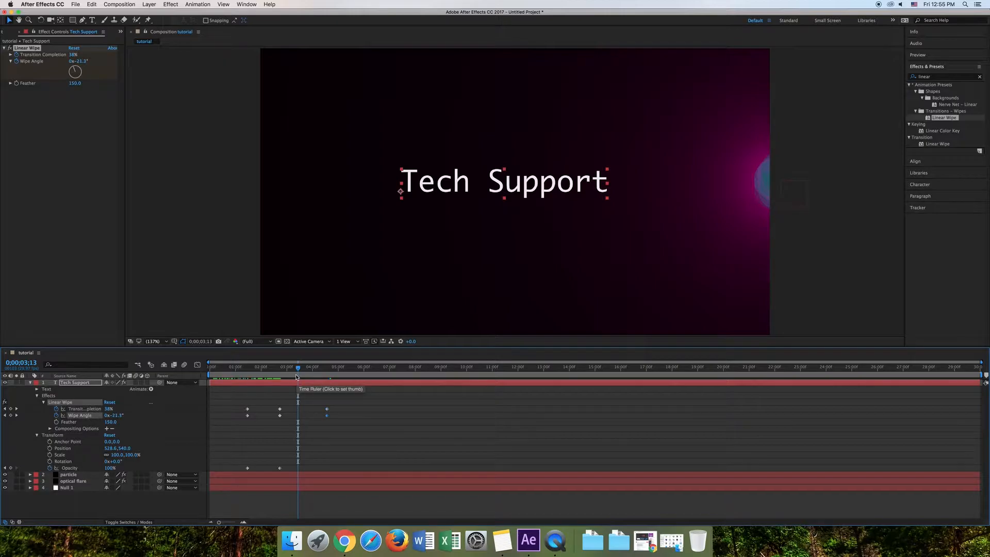
{"action": "left_click_drag", "start_coordinate": [298, 373], "coordinate": [327, 396]}
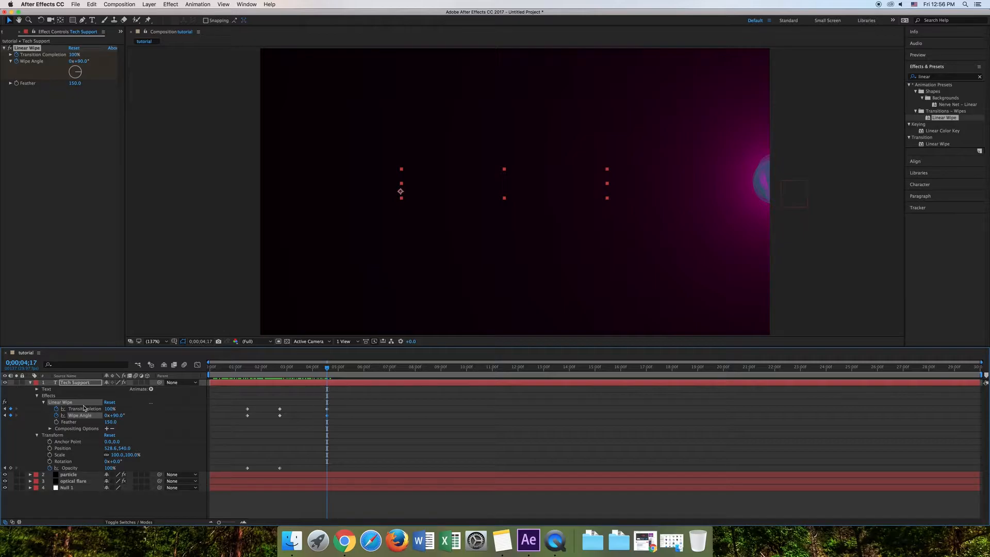
- Collapse the Tech Support layer's properties and play a preview of the whole animation from the first frame
{"action": "left_click", "coordinate": [30, 382]}
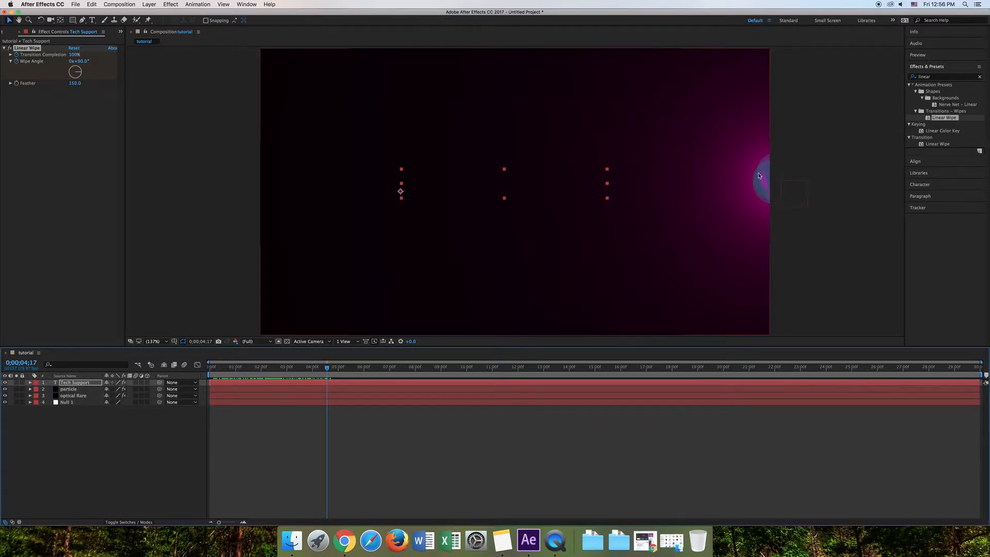
{"action": "left_click_drag", "start_coordinate": [327, 376], "coordinate": [183, 372]}
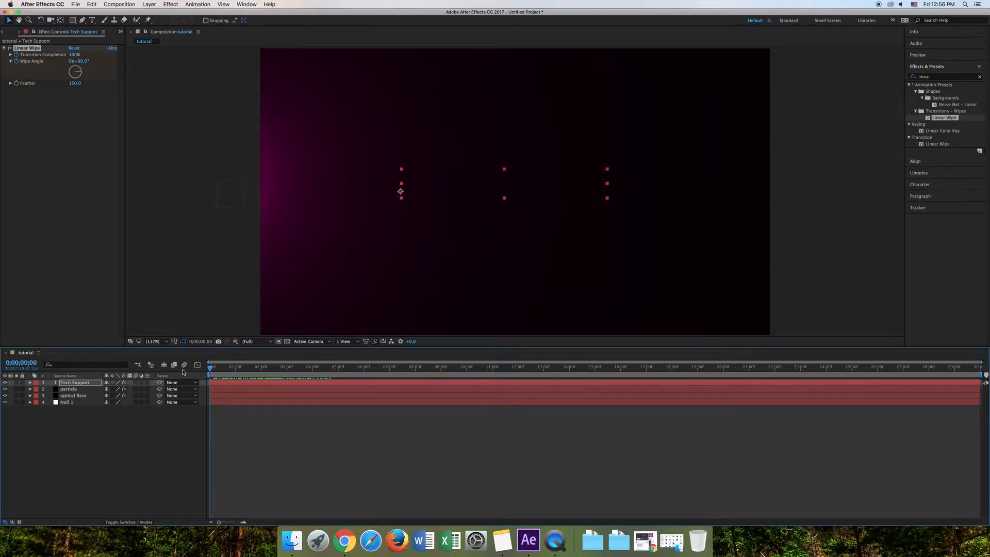
{"action": "left_click", "coordinate": [917, 55]}
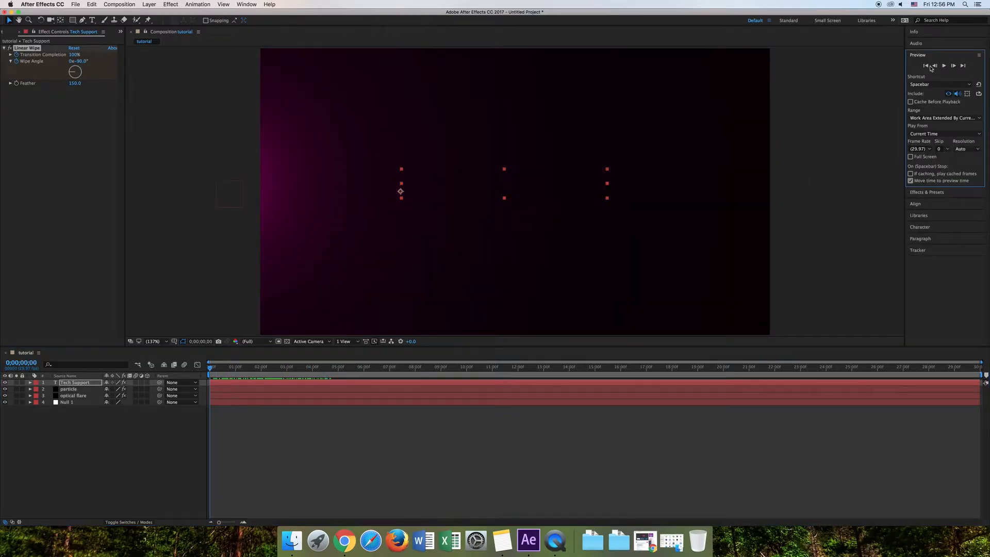
{"action": "left_click", "coordinate": [943, 66]}
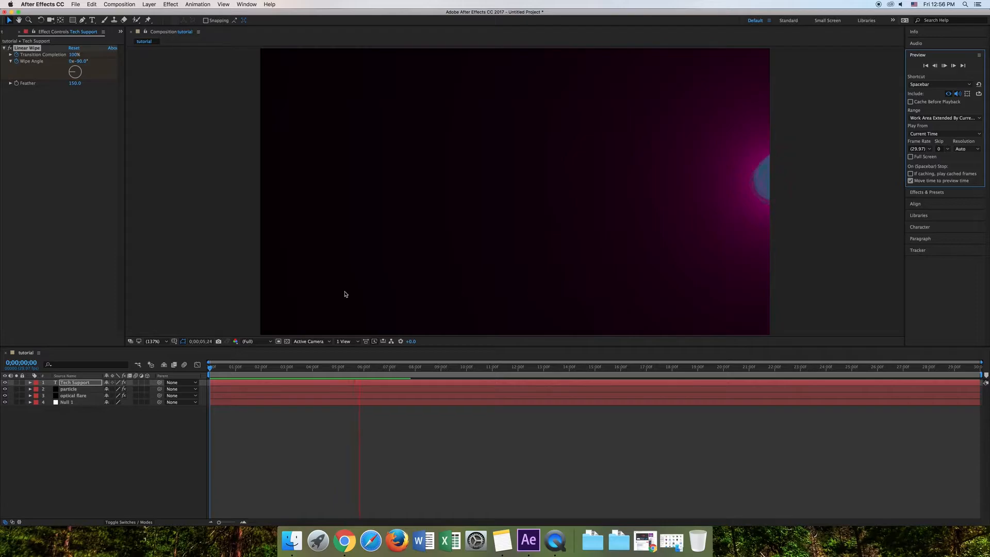
{"action": "left_click", "coordinate": [944, 67]}
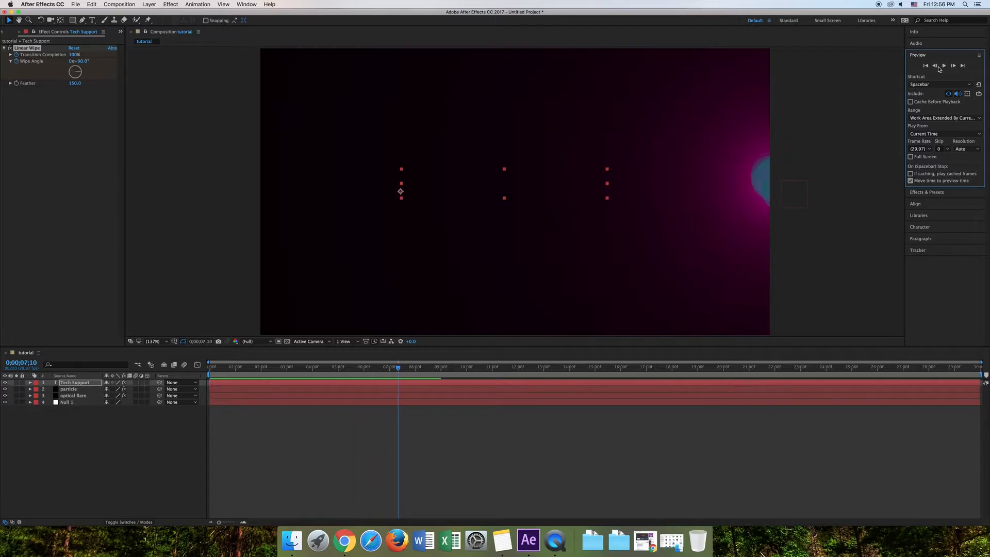